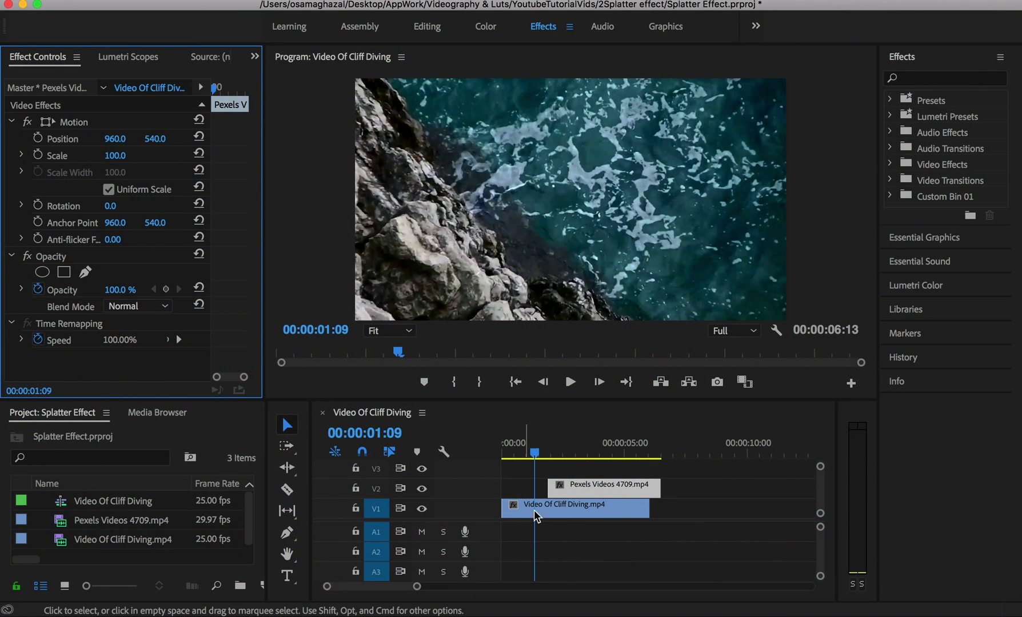
Apply the Distort > Transform effect to the Pexels Videos 4709 clip at 00:00:02:22.
left_click(572, 459)
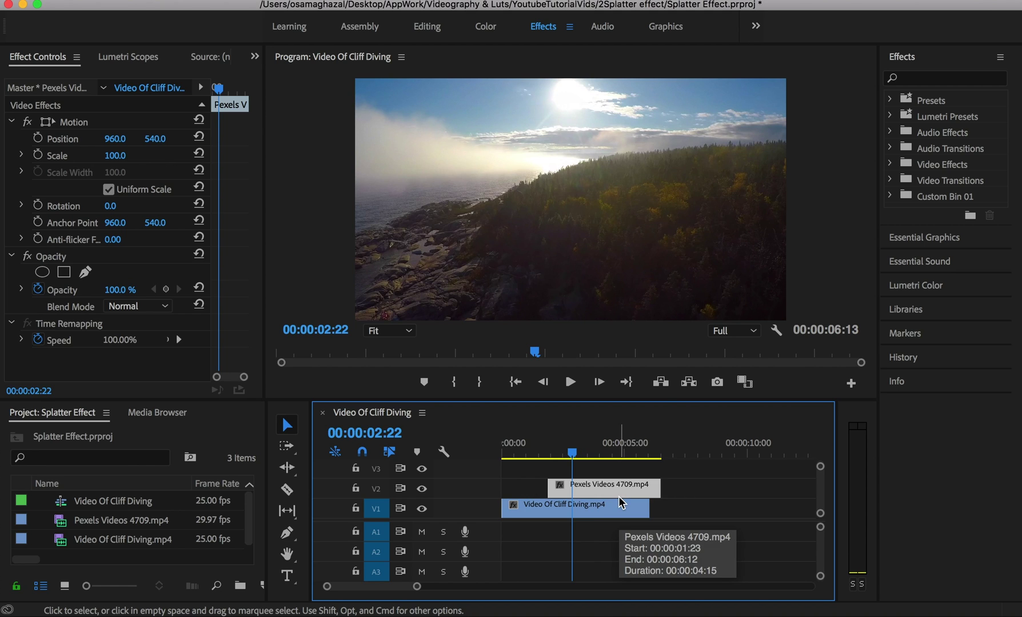
left_click(935, 78)
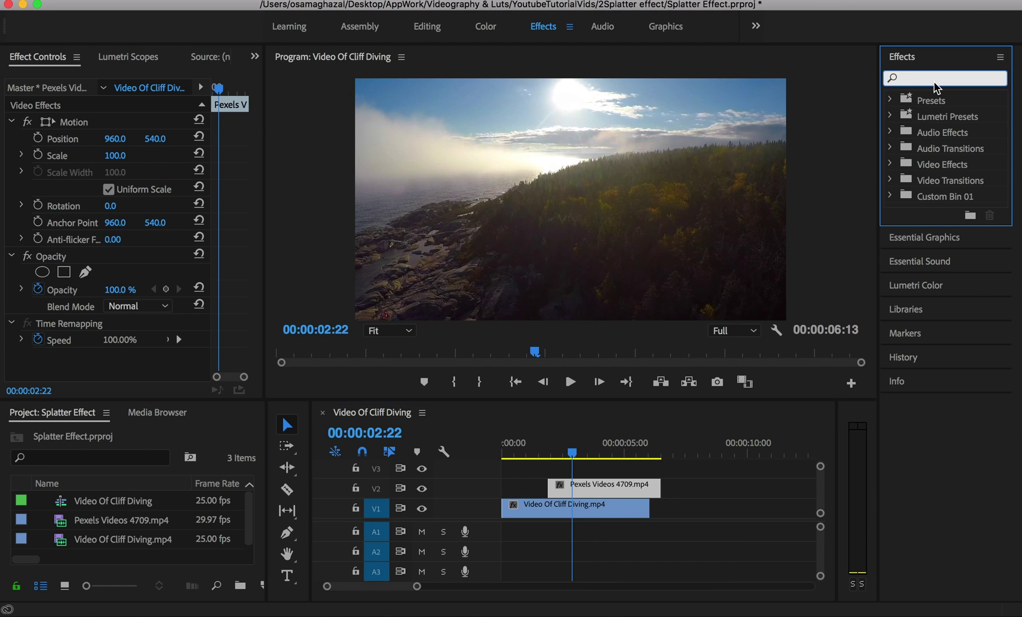
type("trans")
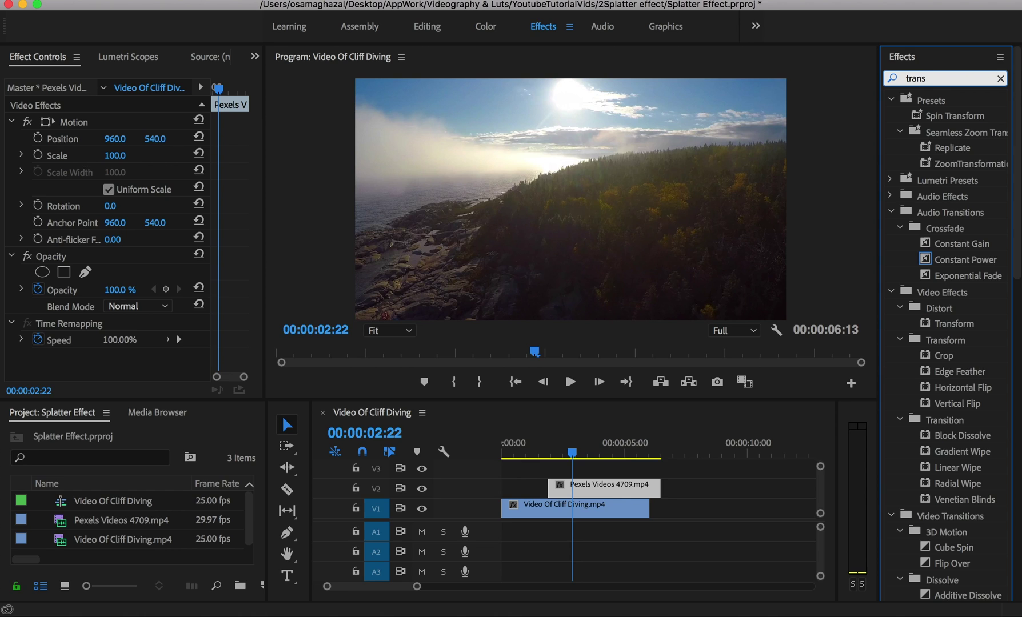
type("form")
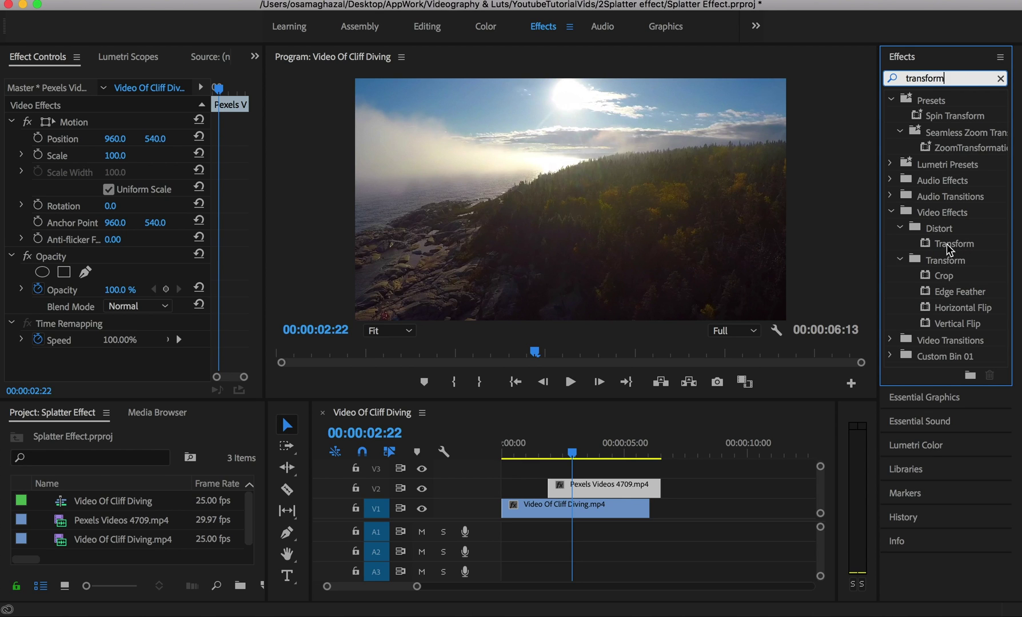
left_click_drag(952, 245, 580, 486)
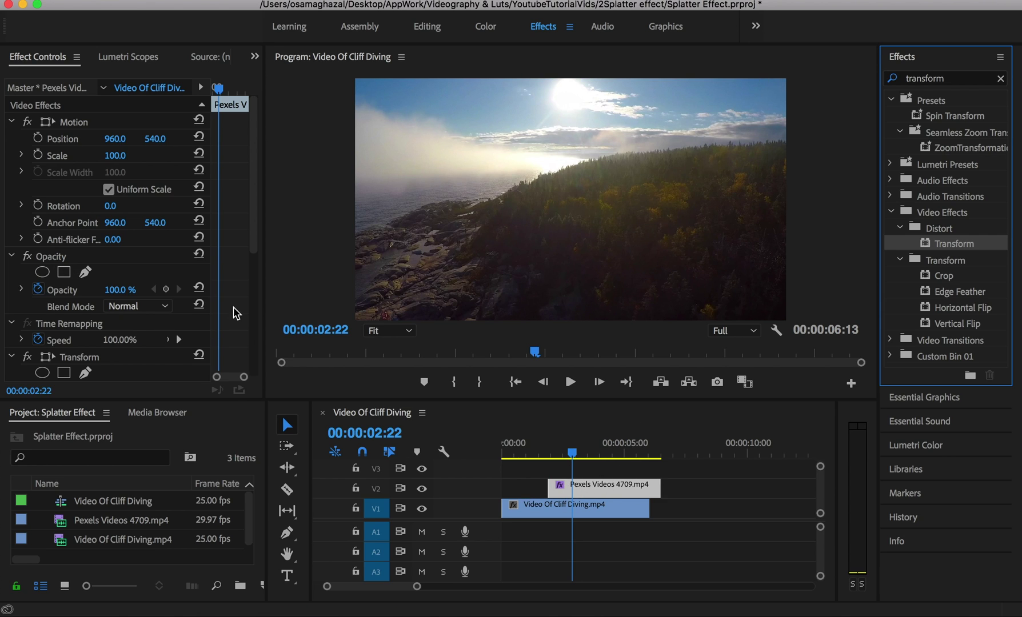
Set the Transform Scale to 0 and move back to where the scale-up should begin.
left_click(252, 308)
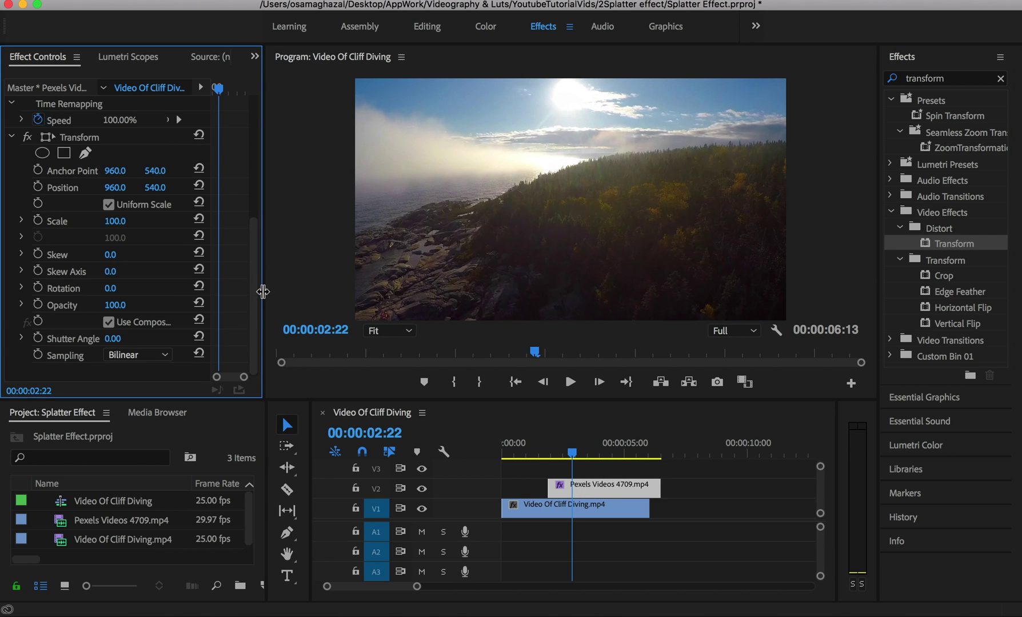
left_click(117, 221)
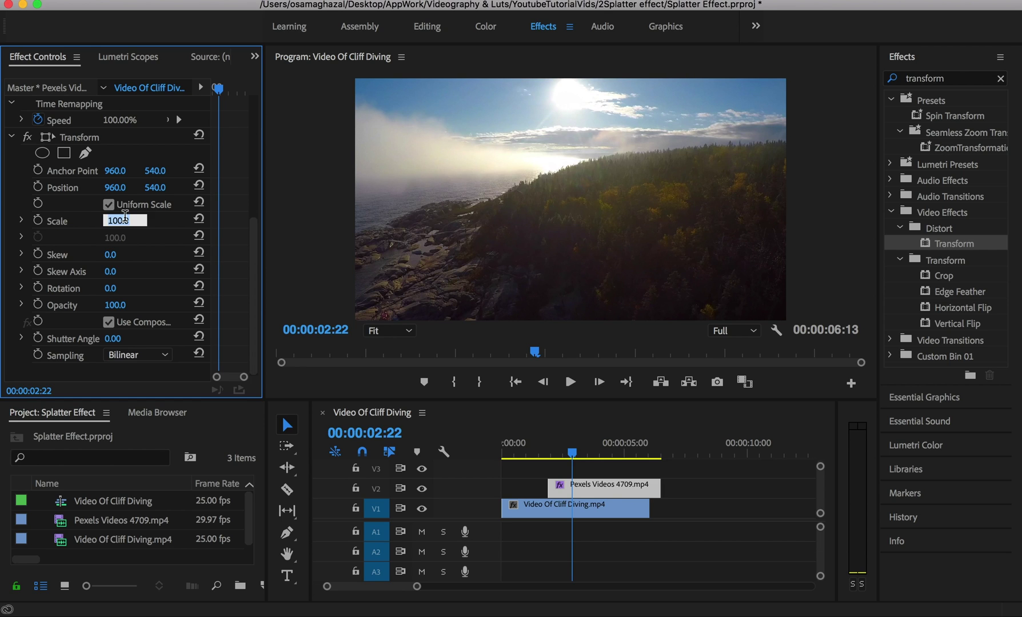
type("0")
key("Return")
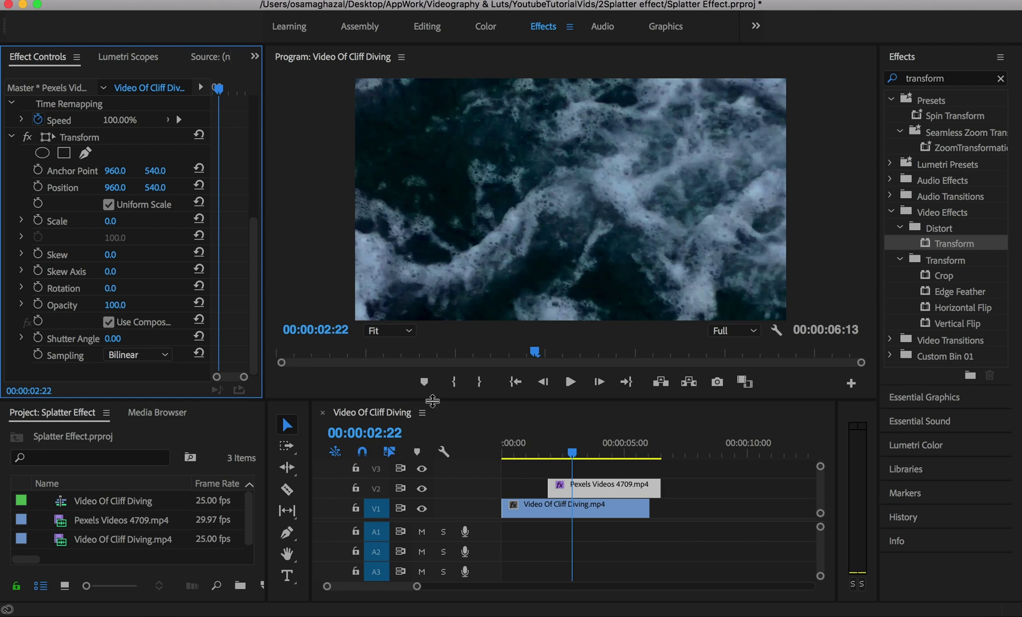
left_click(569, 455)
left_click_drag(569, 455, 558, 458)
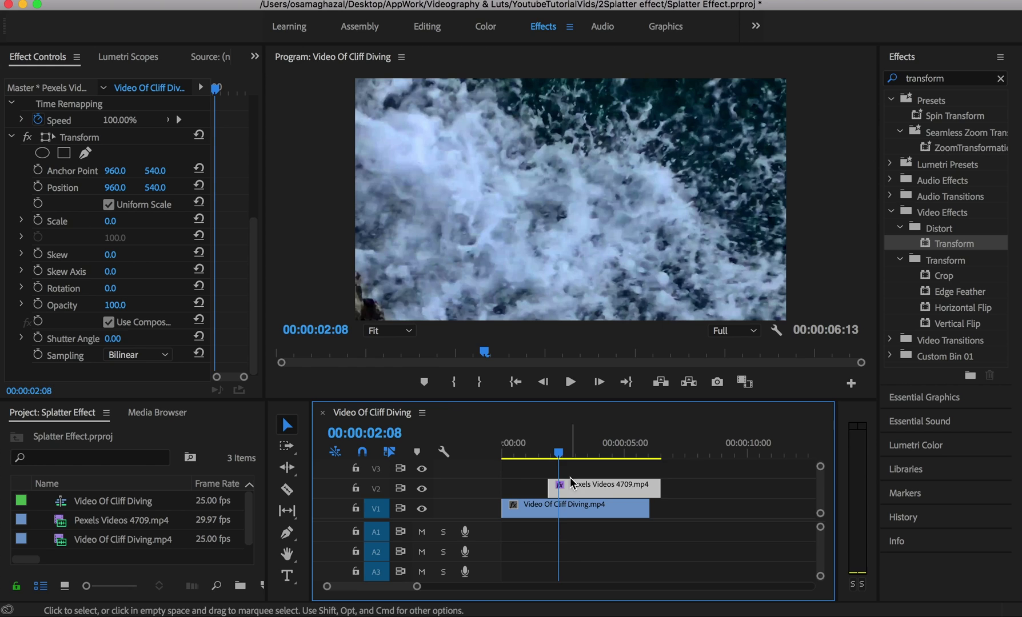
Keyframe Scale at 0 at 02:08 and add a Scale 100 keyframe at 00:00:02:20.
left_click(38, 221)
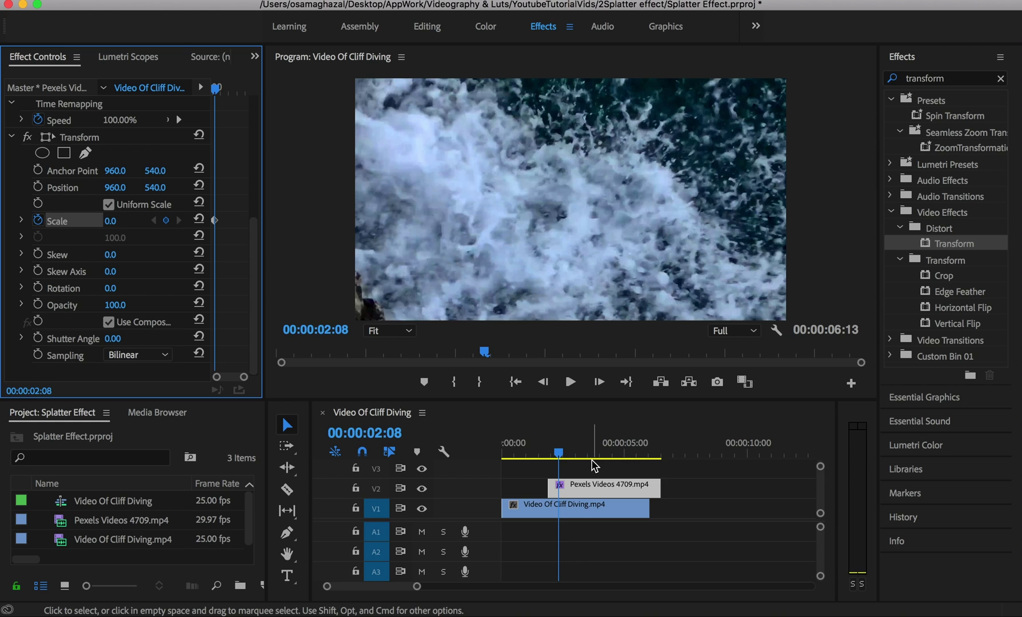
key("shift")
key("space")
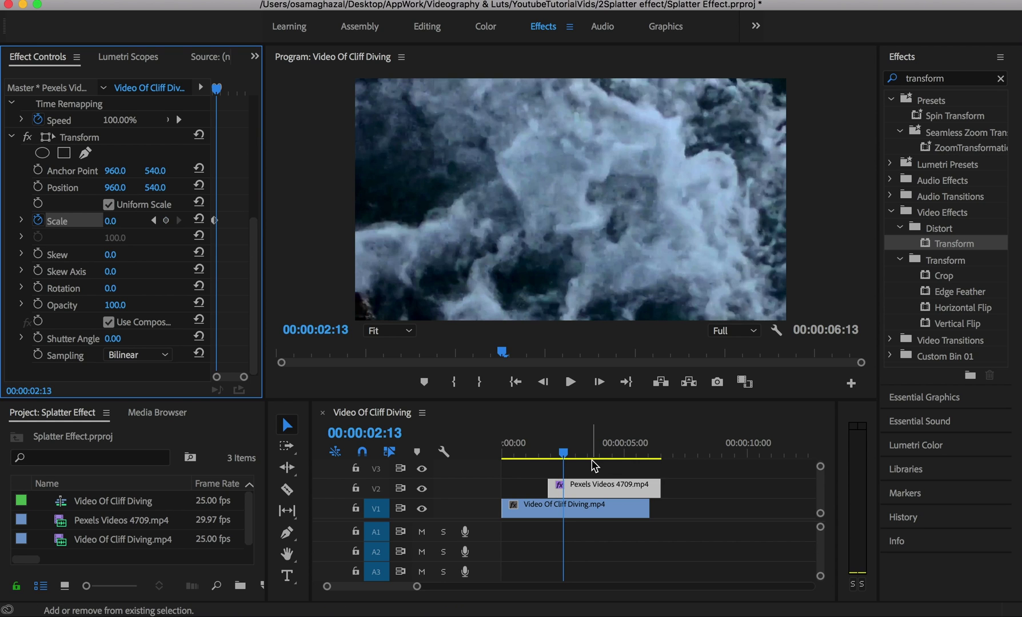
key("space")
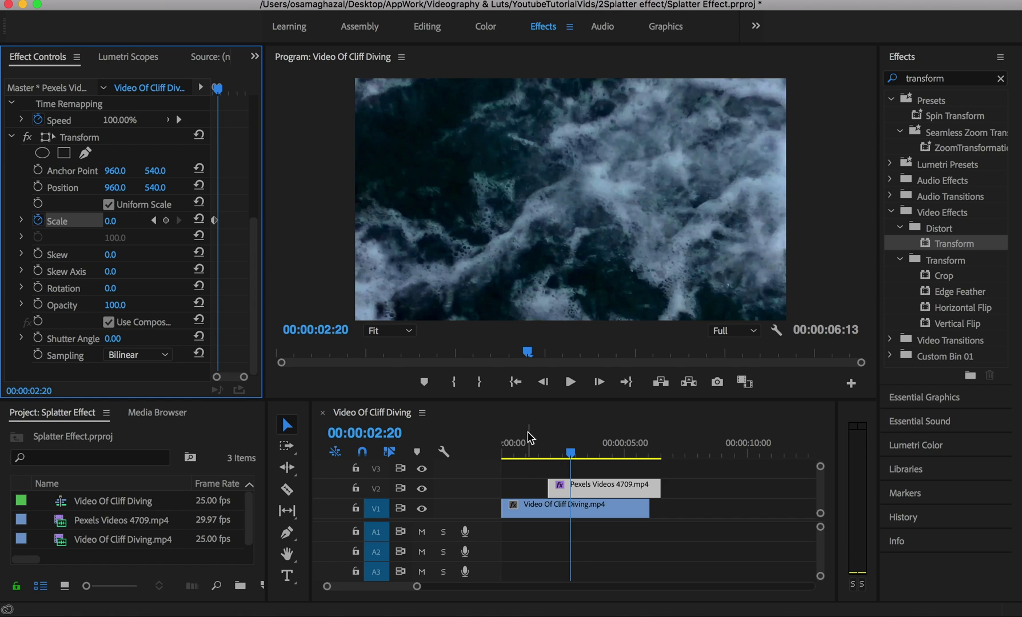
left_click(112, 222)
type("10")
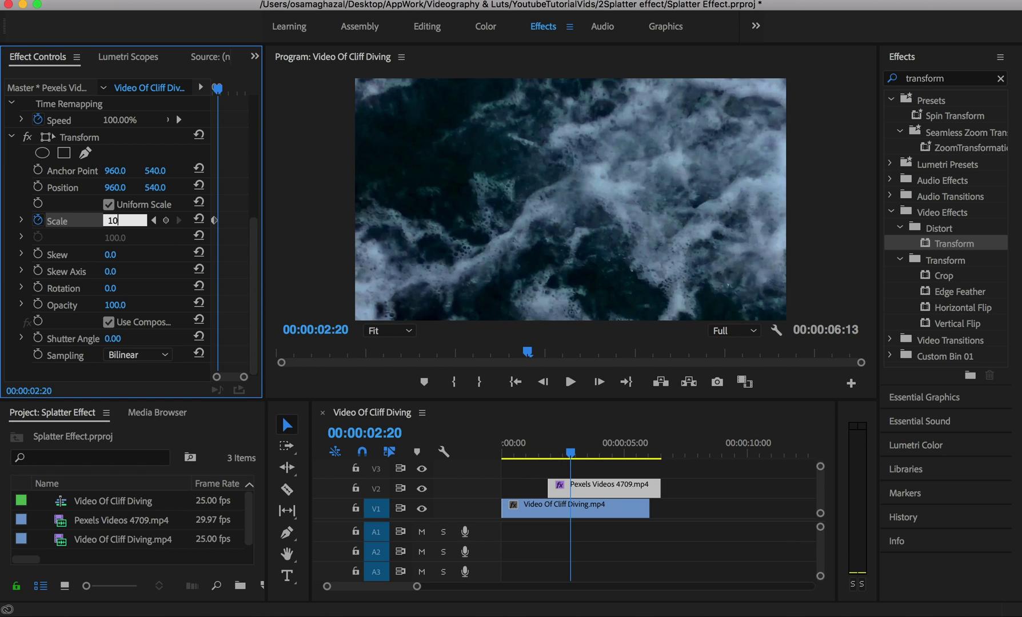
type("0")
key("Return")
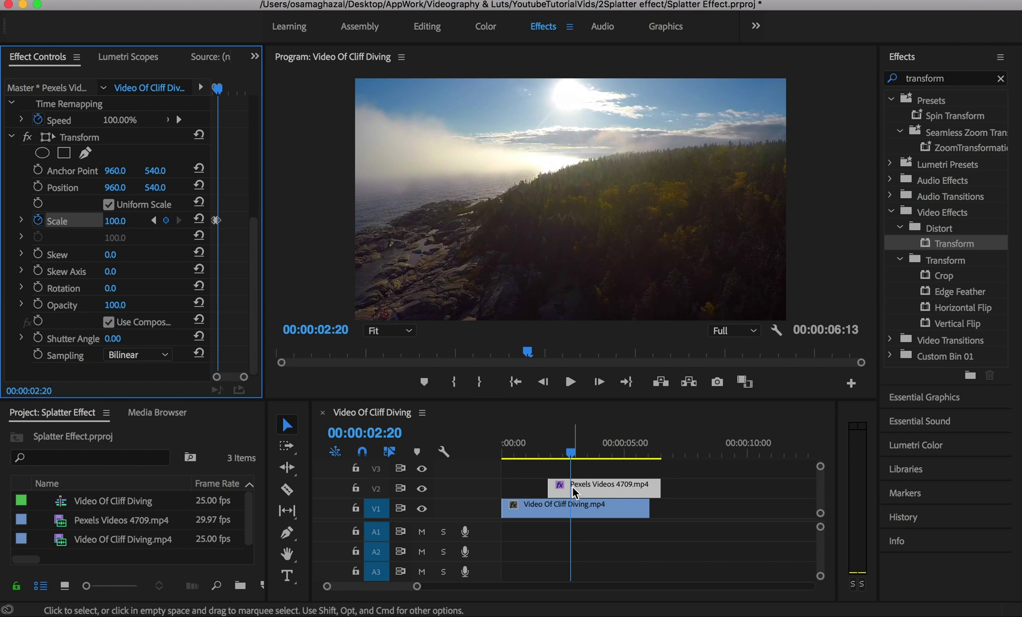
Zoom into the timeline and preview the scale-up transition from 00:00:01:23.
left_click(558, 482)
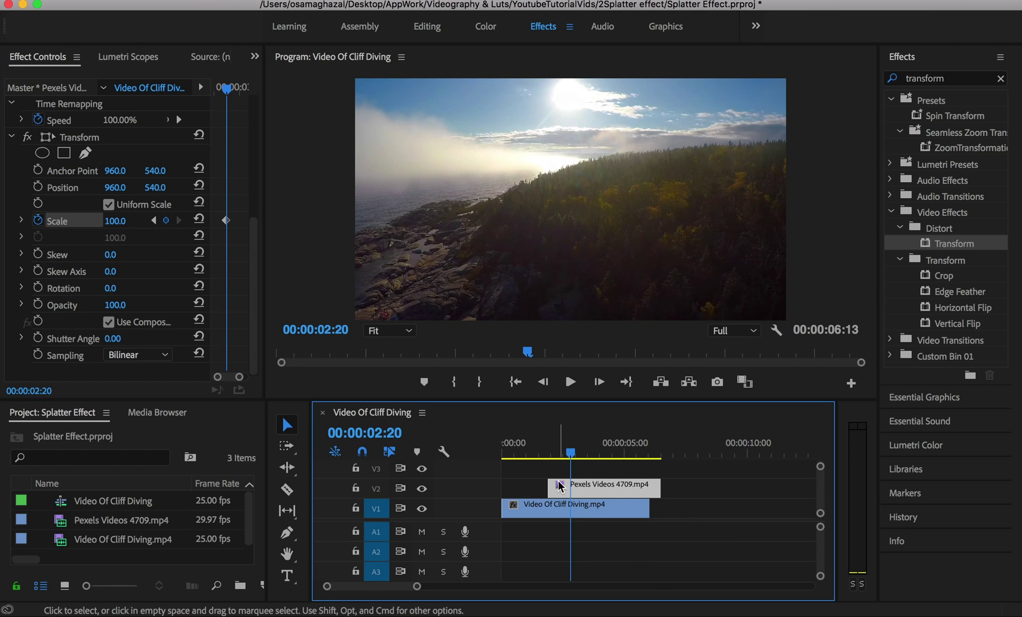
key("=")
left_click(574, 448)
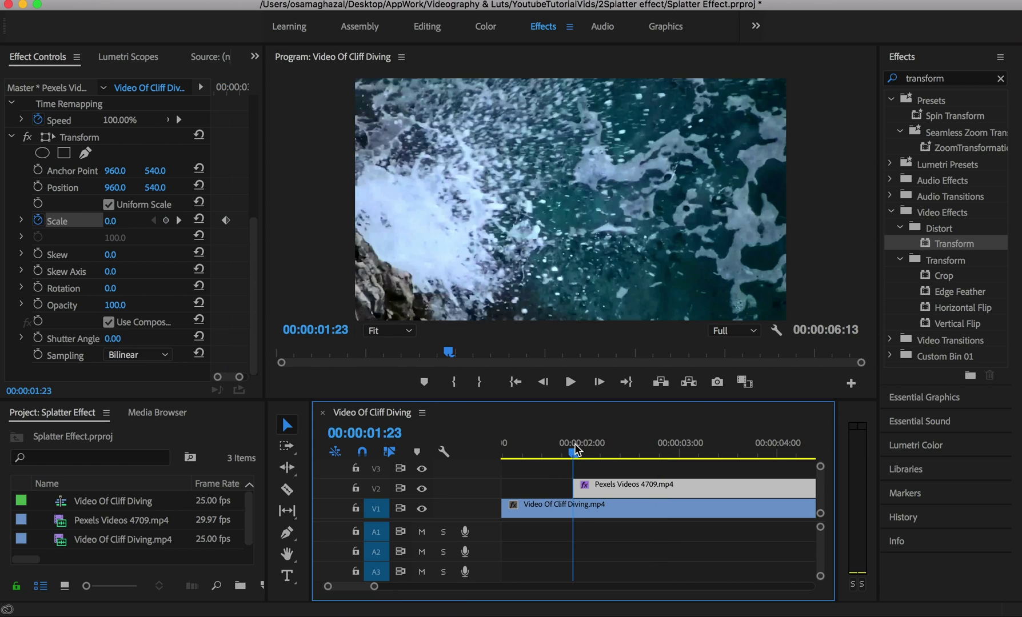
key("space")
key("space")
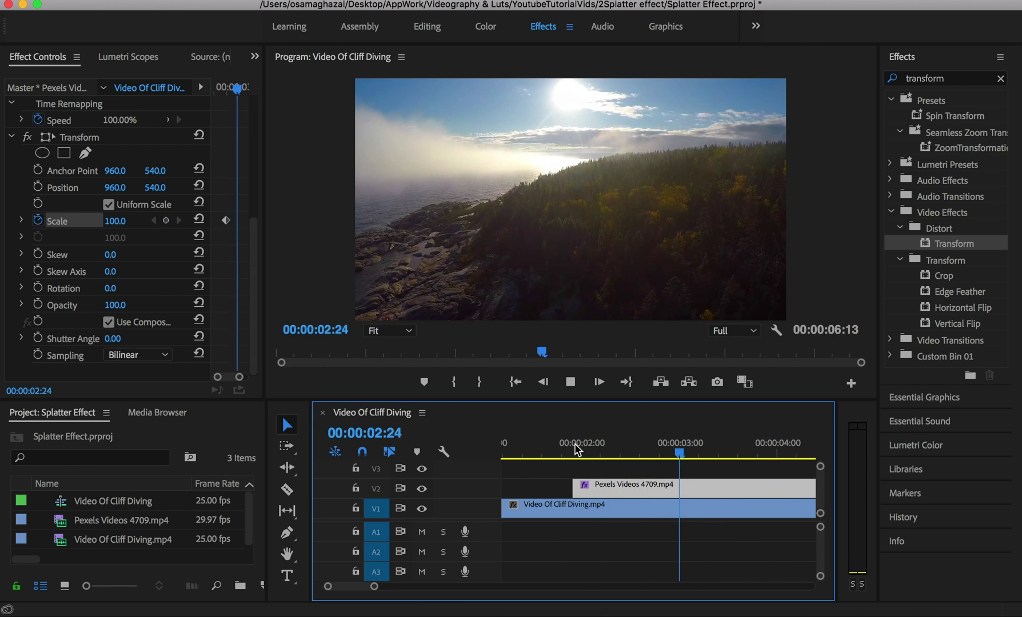
key("space")
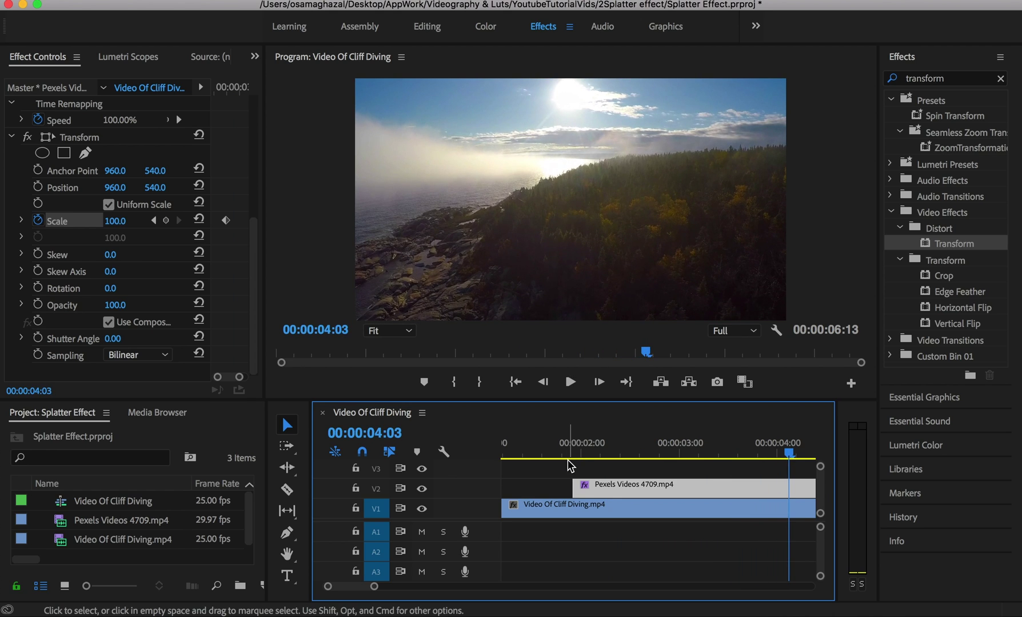
key("minus")
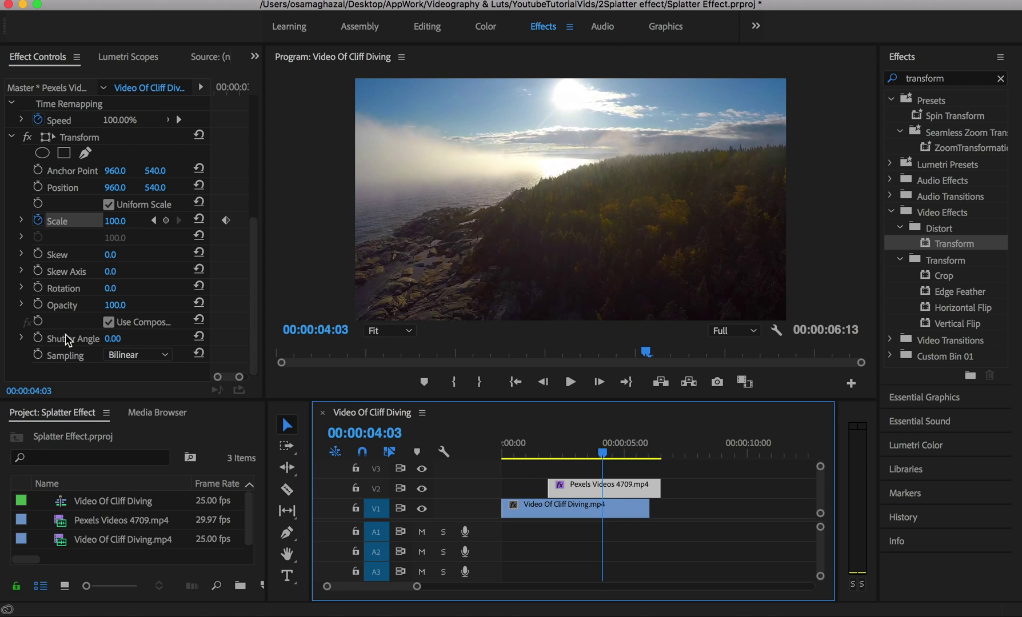
Keyframe the Transform Shutter Angle at 360 for motion blur.
left_click(38, 340)
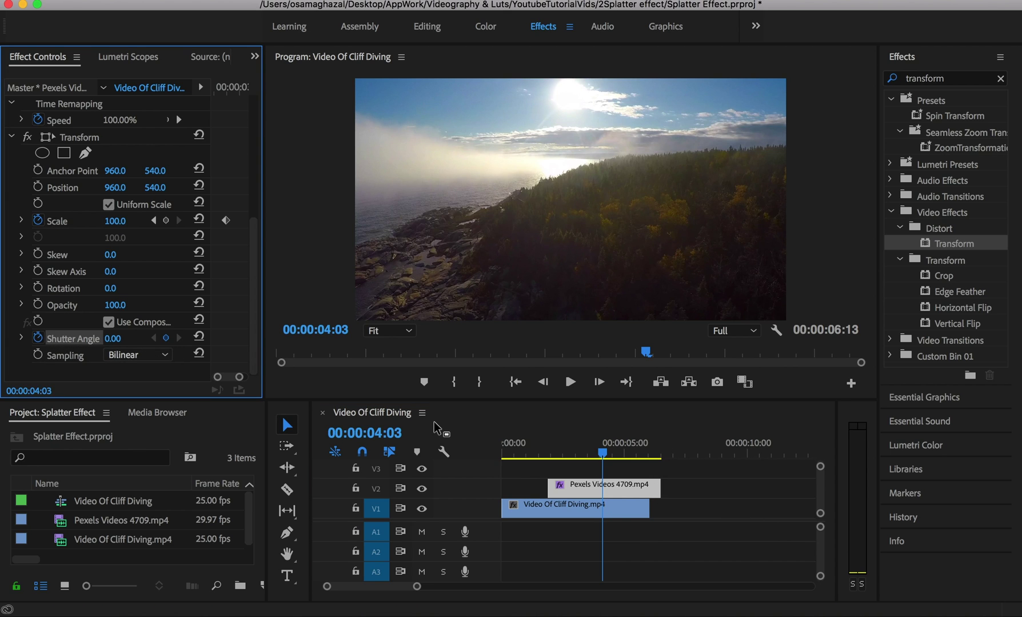
left_click(112, 339)
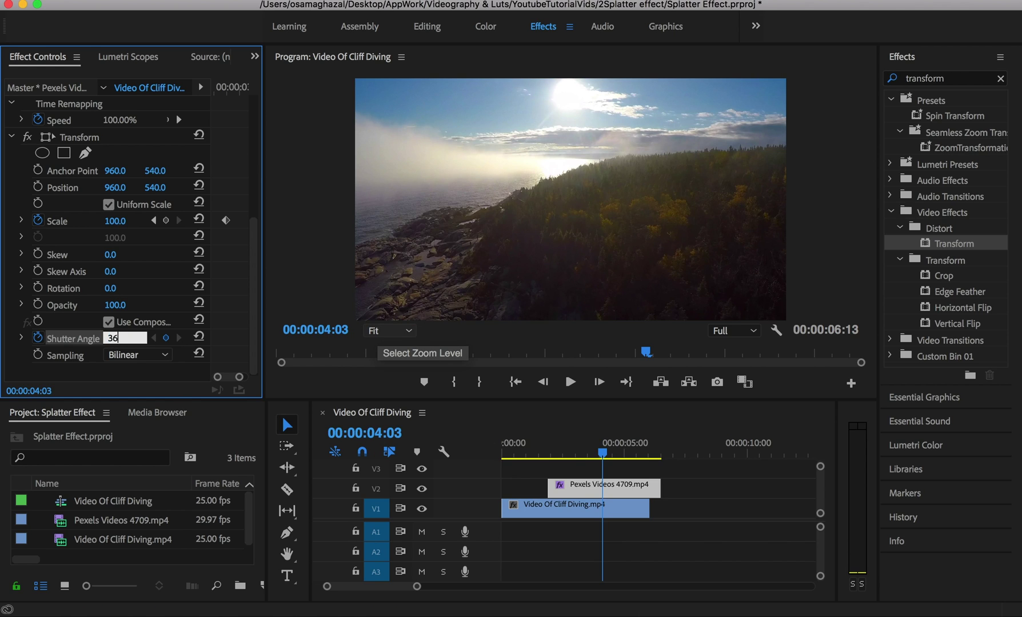
type("360")
key("Return")
Replay the scale-up several times to check the motion blur.
left_click(559, 457)
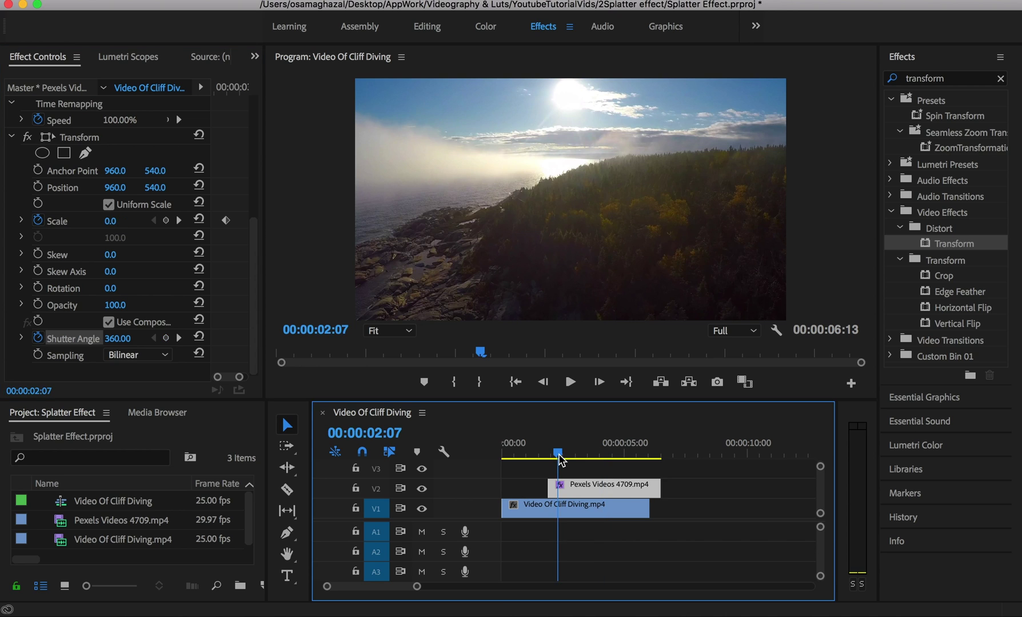
key("space")
left_click(559, 458)
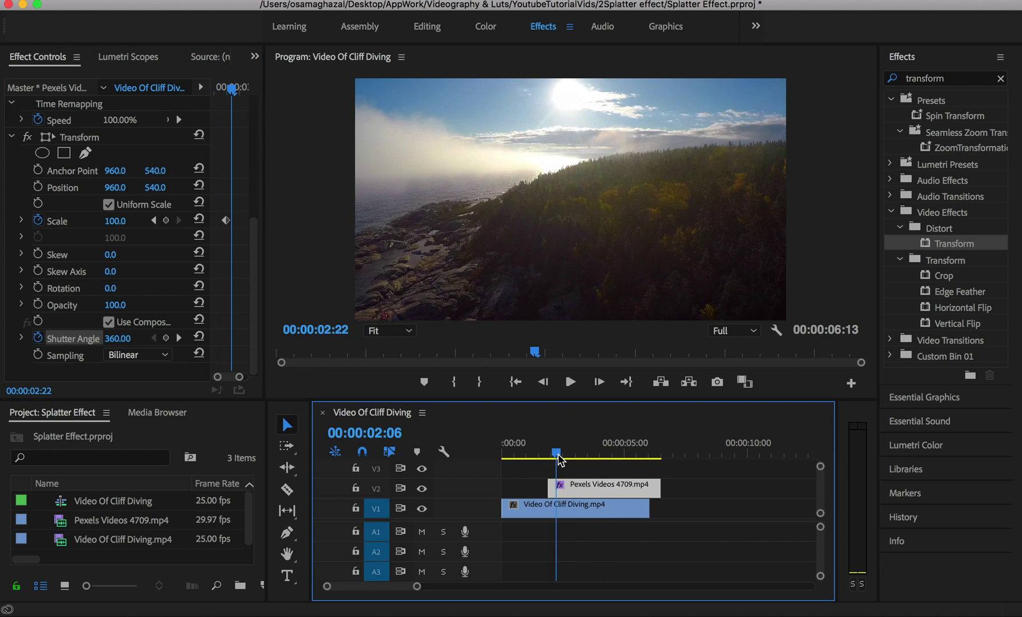
key("space")
left_click(559, 458)
key("space")
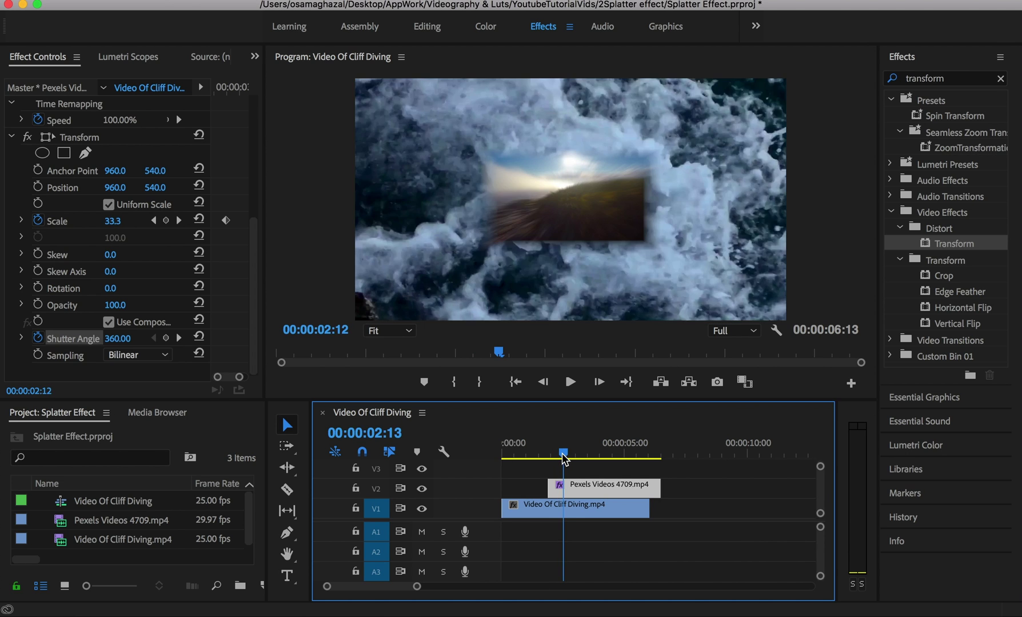
Razor the Pexels clip at 00:00:02:08 and delete the piece before the cut.
left_click(557, 457)
left_click_drag(556, 458, 558, 457)
key("c")
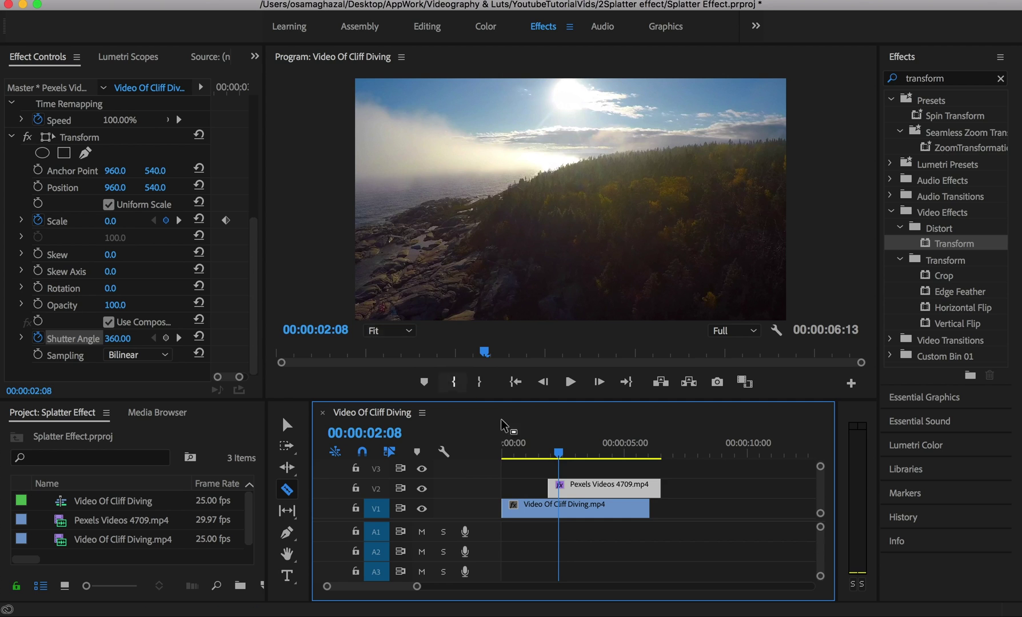
left_click(559, 487)
key("v")
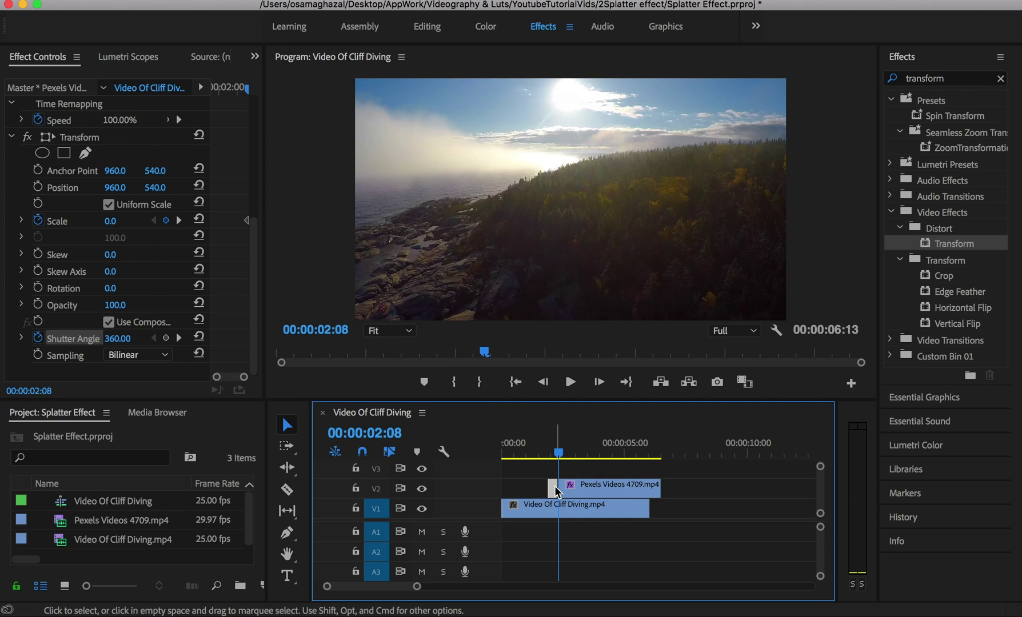
key("Delete")
Play the trimmed transition twice to review it.
key("space")
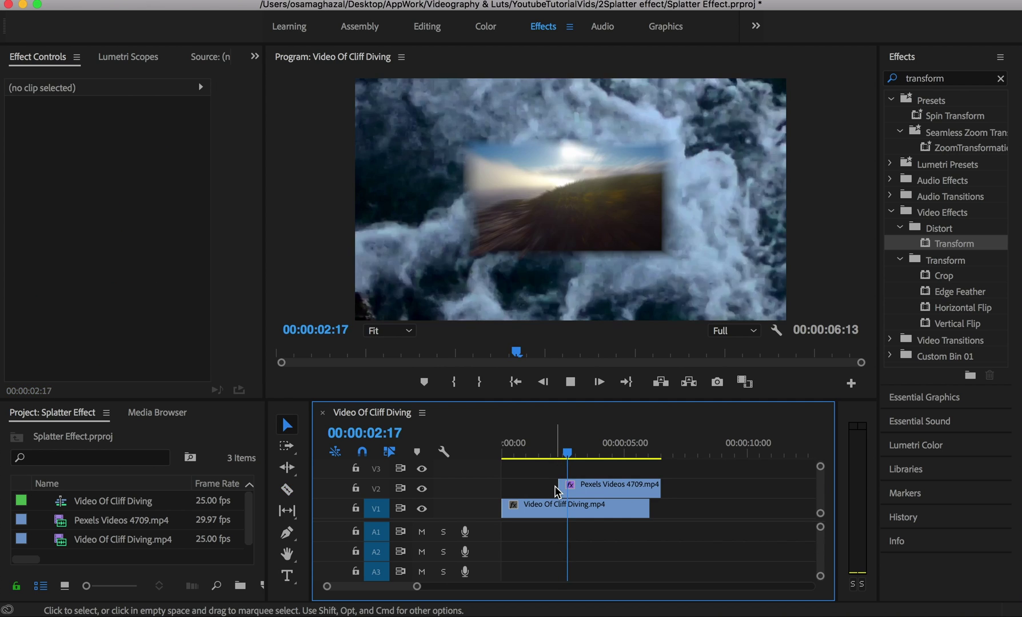
left_click(552, 452)
key("space")
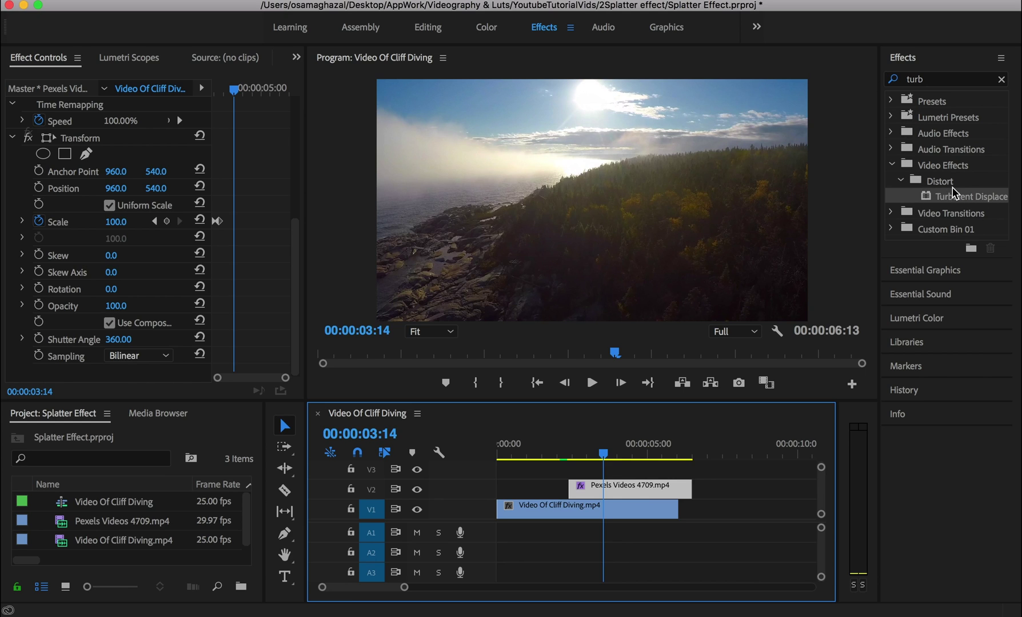
Add Turbulent Displace to the Pexels clip, reveal its settings, and park around 00:00:02:12.
left_click_drag(971, 197, 593, 495)
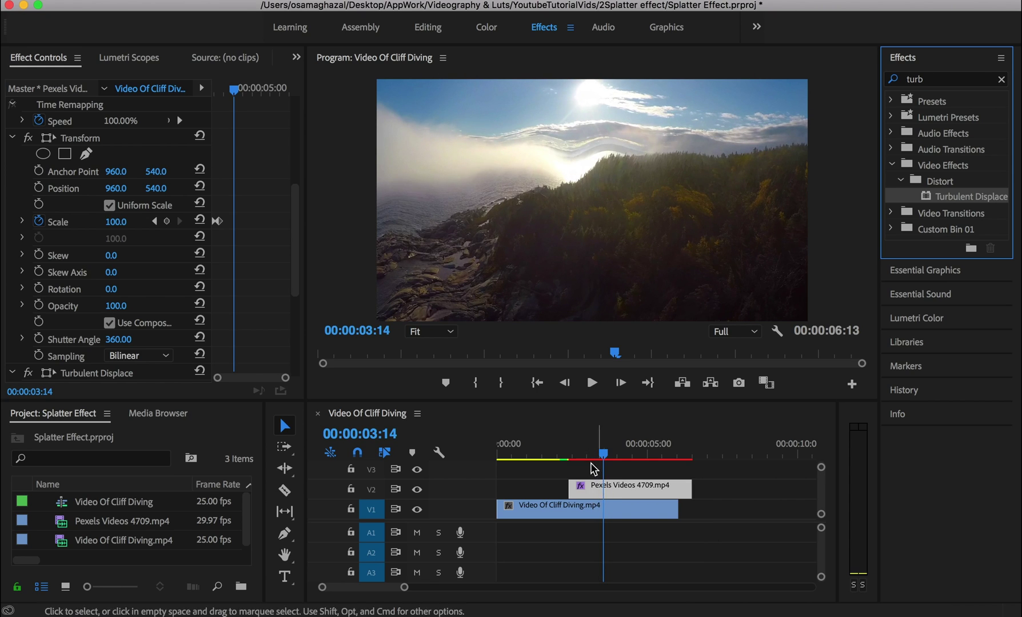
left_click_drag(297, 276, 293, 318)
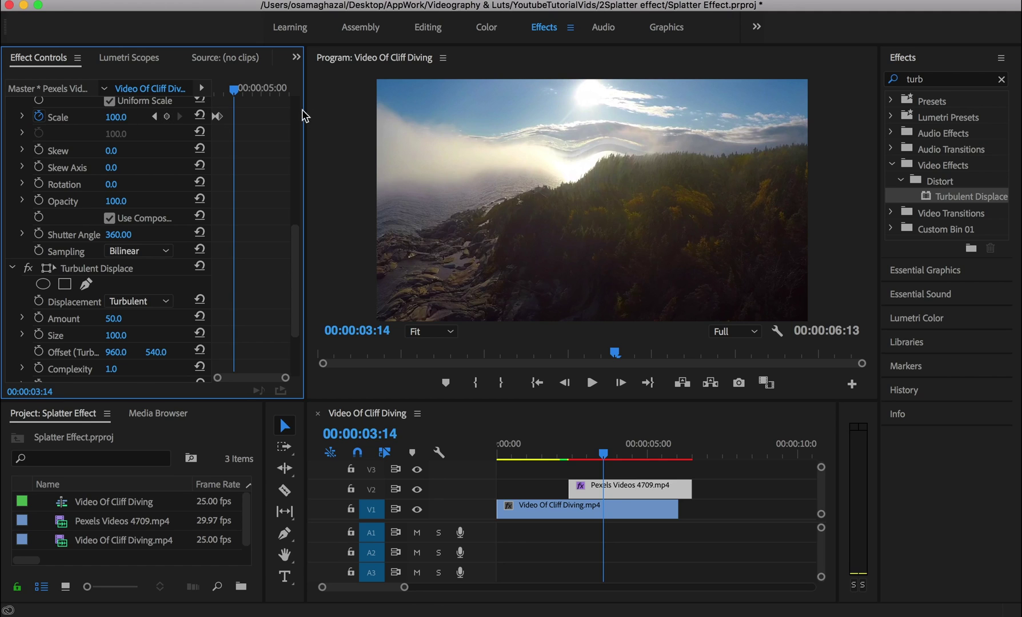
scroll(297, 334, "down", 5)
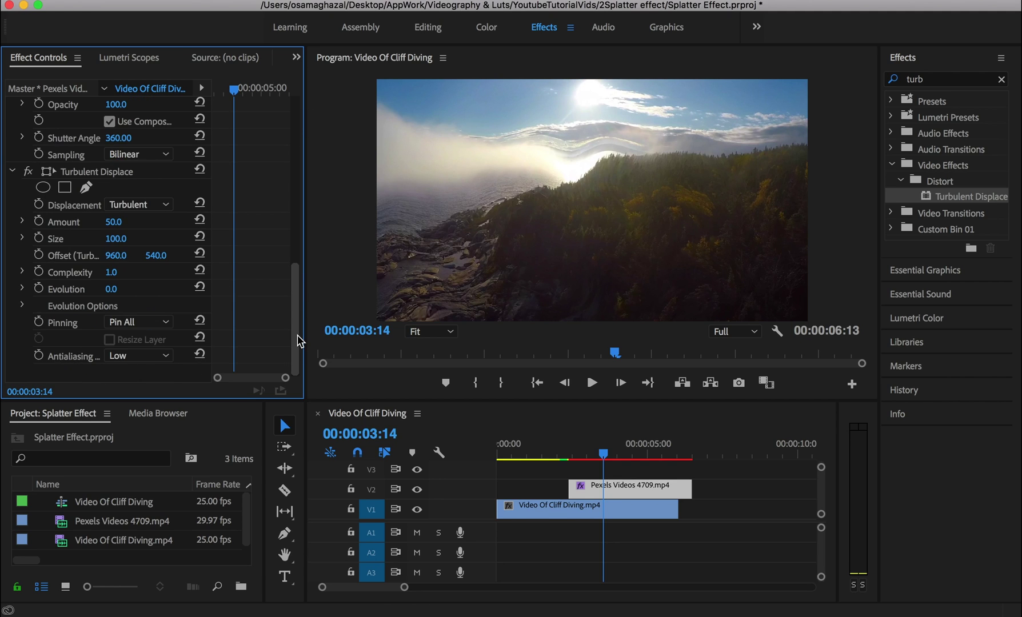
left_click_drag(571, 456, 573, 460)
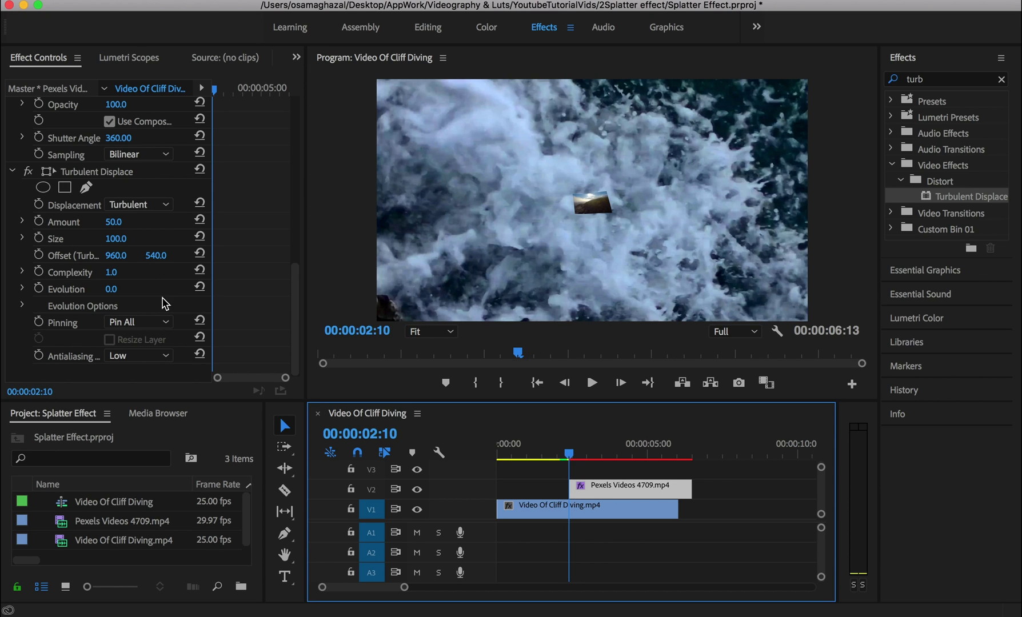
Keyframe the Turbulent Displace Amount at 600 and raise Size to 273.
left_click(36, 224)
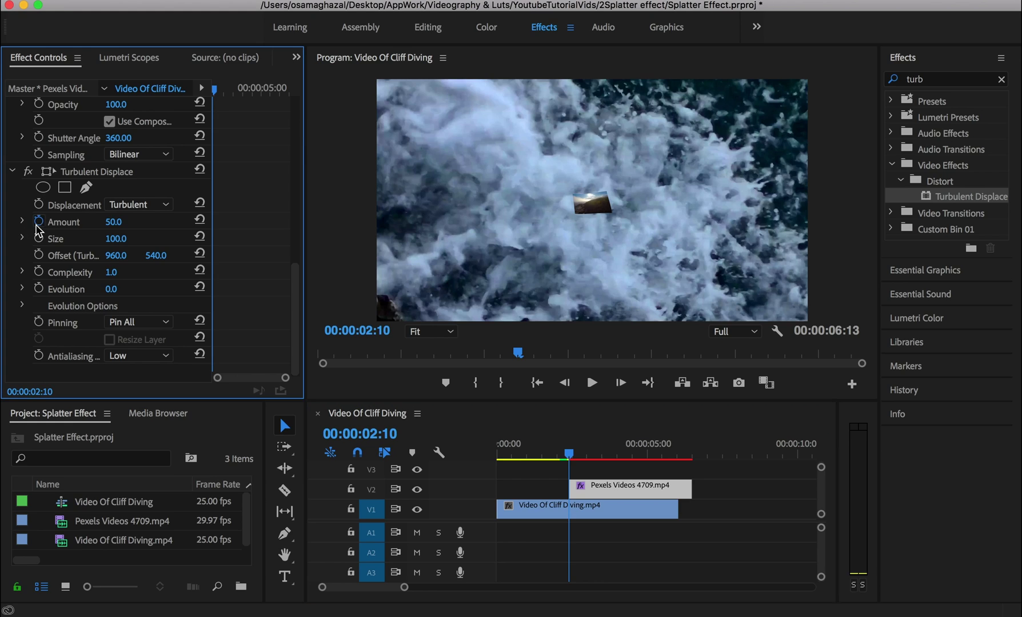
left_click(37, 222)
left_click(121, 222)
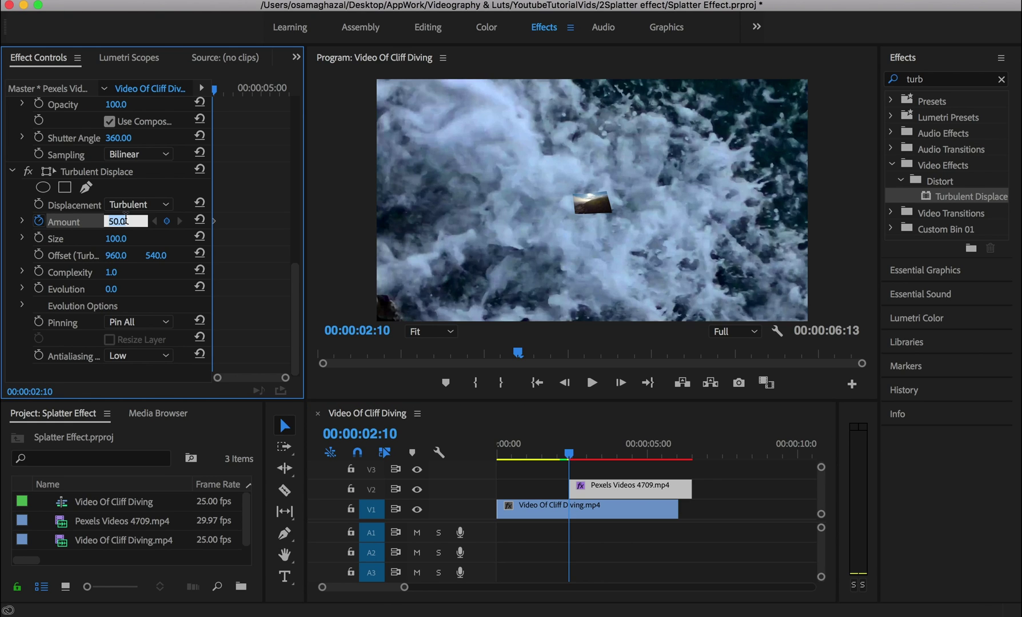
type("6")
key("Return")
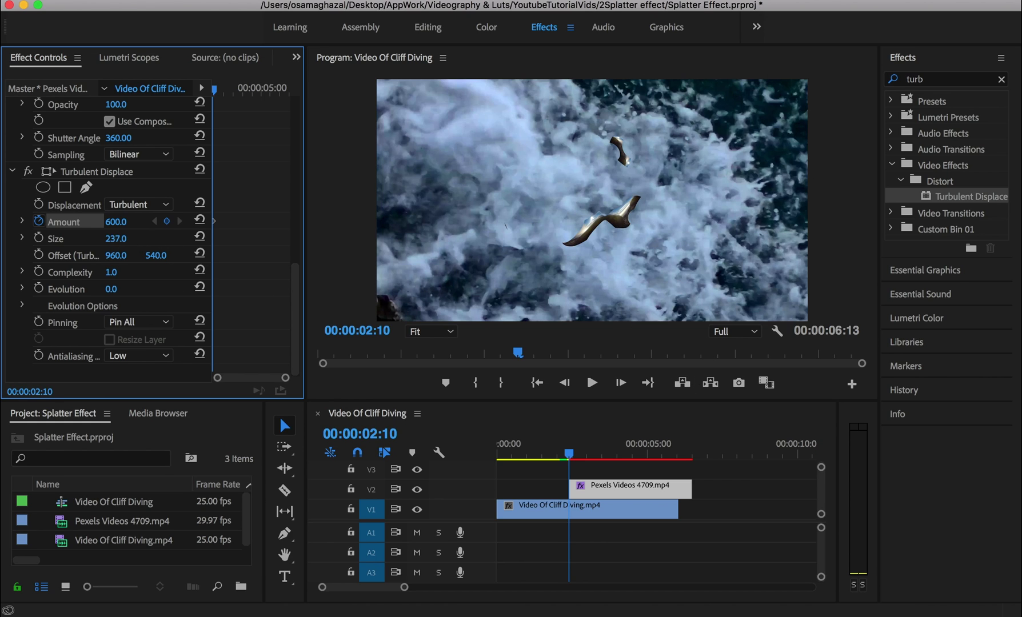
left_click_drag(117, 239, 136, 238)
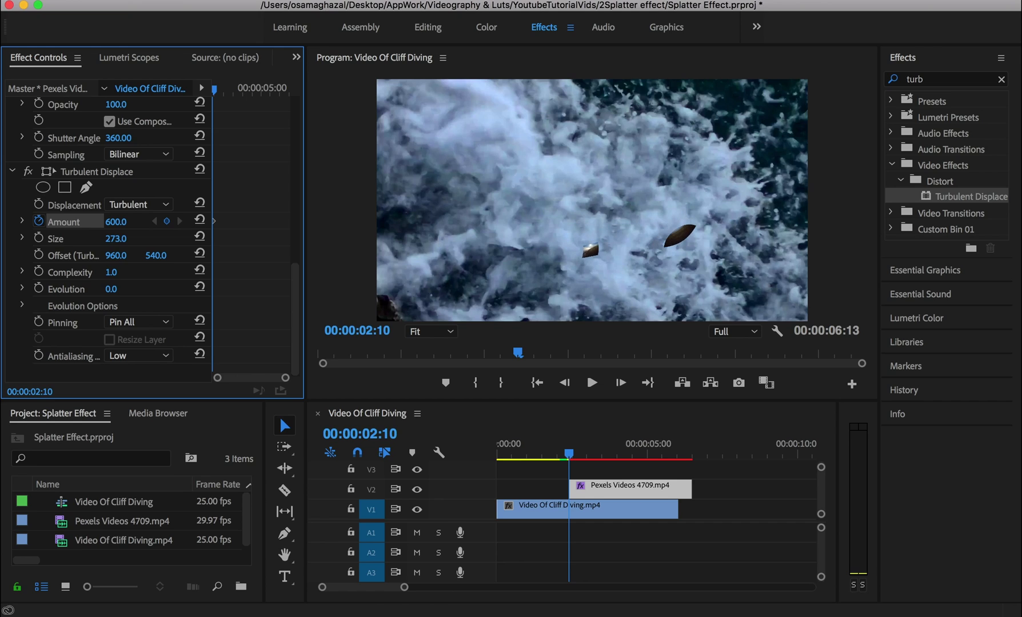
Set Complexity to 5, Evolution to 100°, and Pinning to None.
left_click(112, 274)
type("5")
key("Return")
left_click(110, 290)
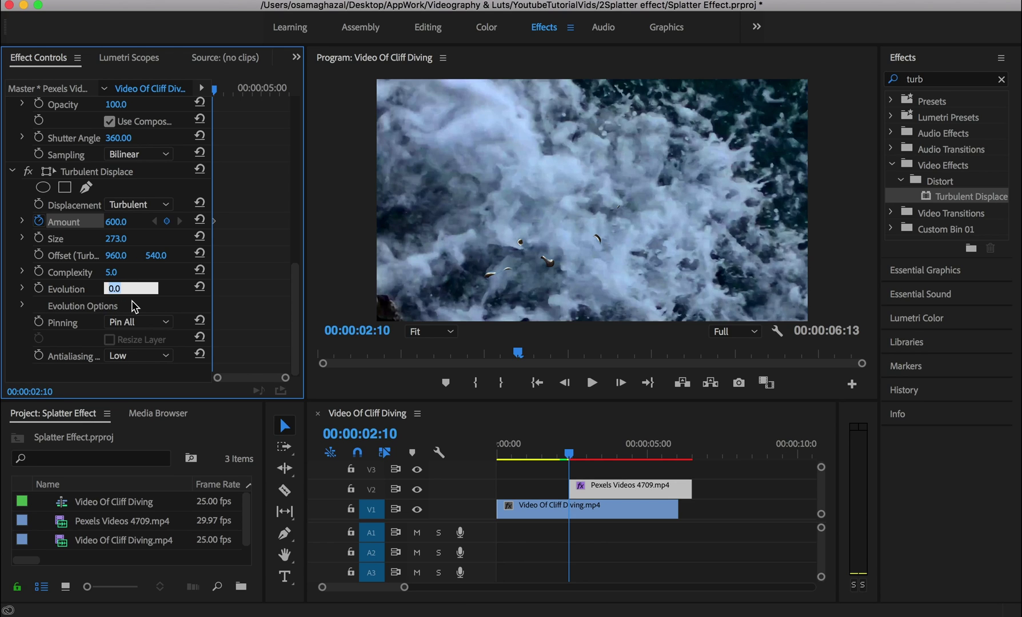
type("100")
key("Return")
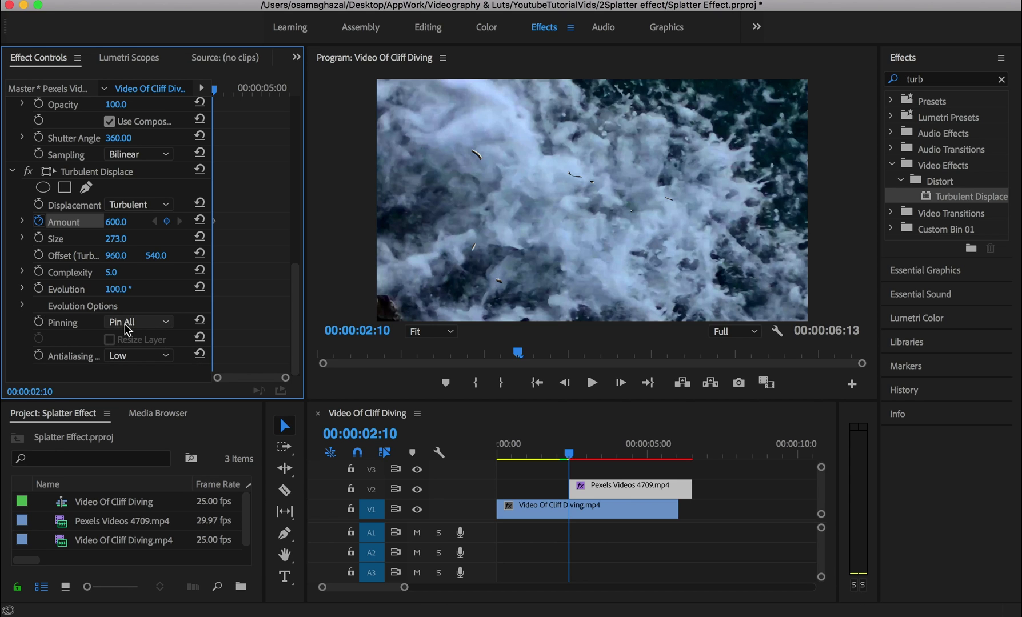
left_click(156, 323)
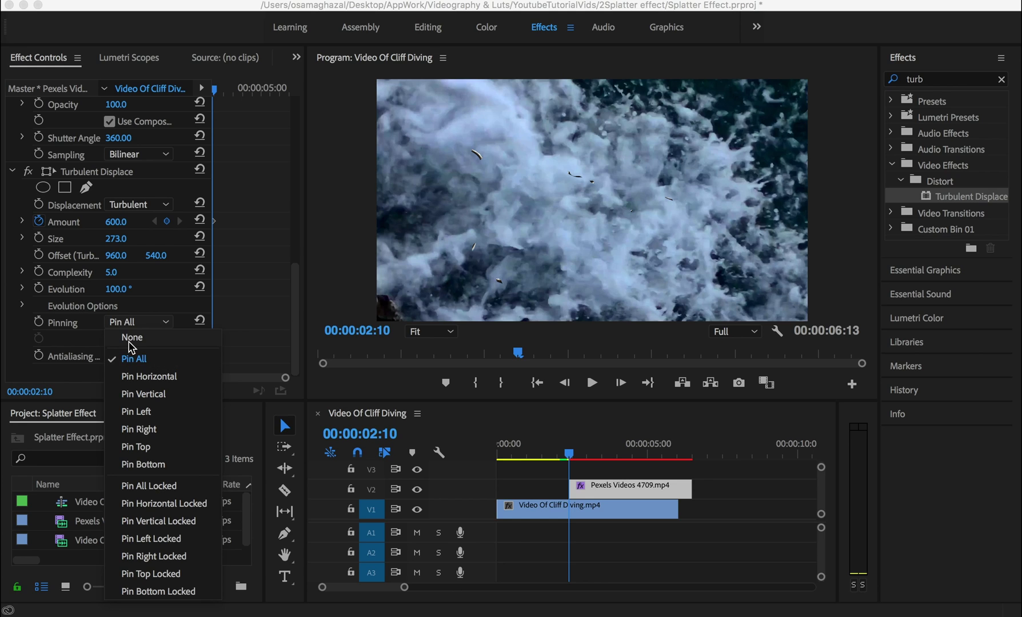
left_click(132, 338)
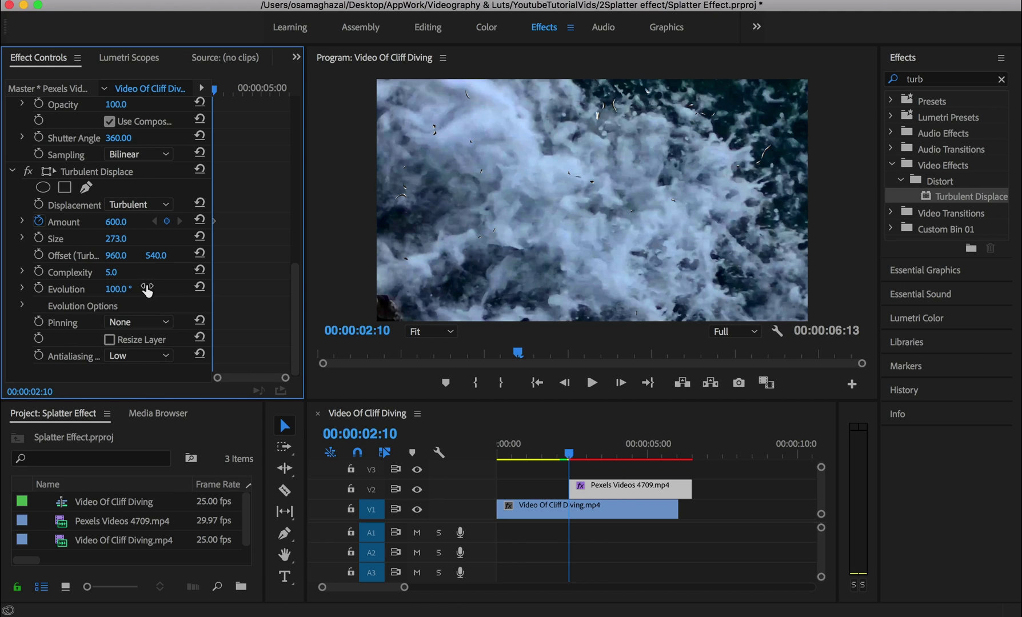
Enable keyframes for Size, Offset, Complexity and Evolution, then jump to the 02:20 Scale keyframe.
left_click(38, 238)
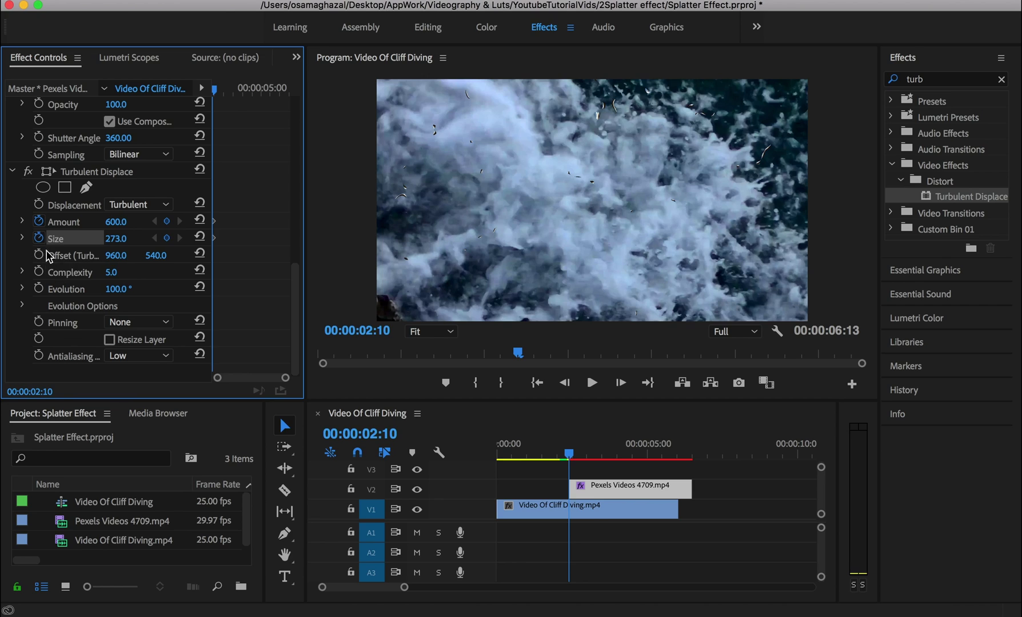
left_click(38, 255)
left_click(39, 272)
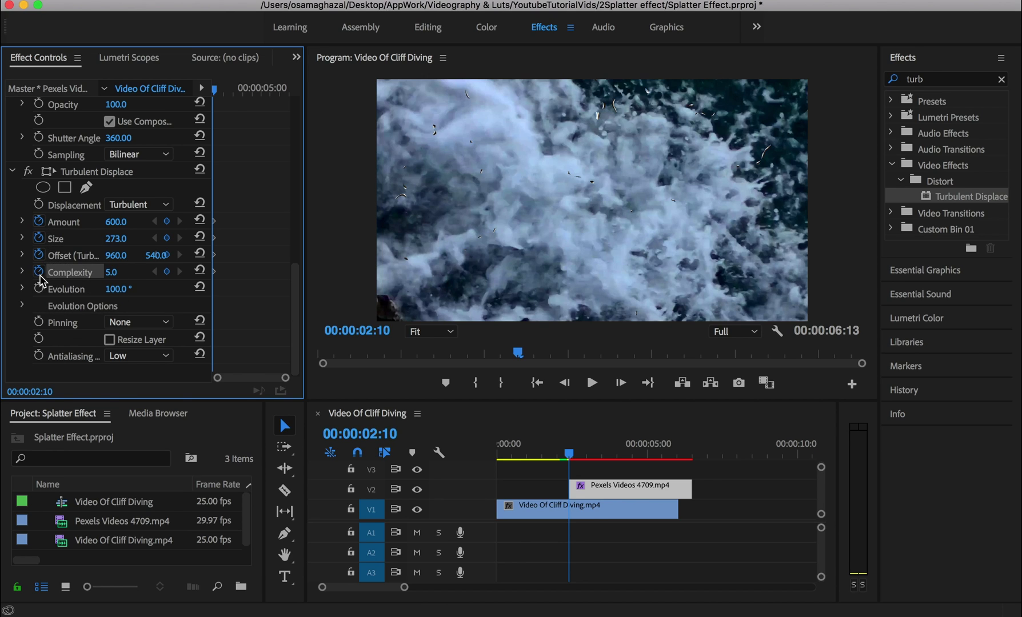
left_click(38, 289)
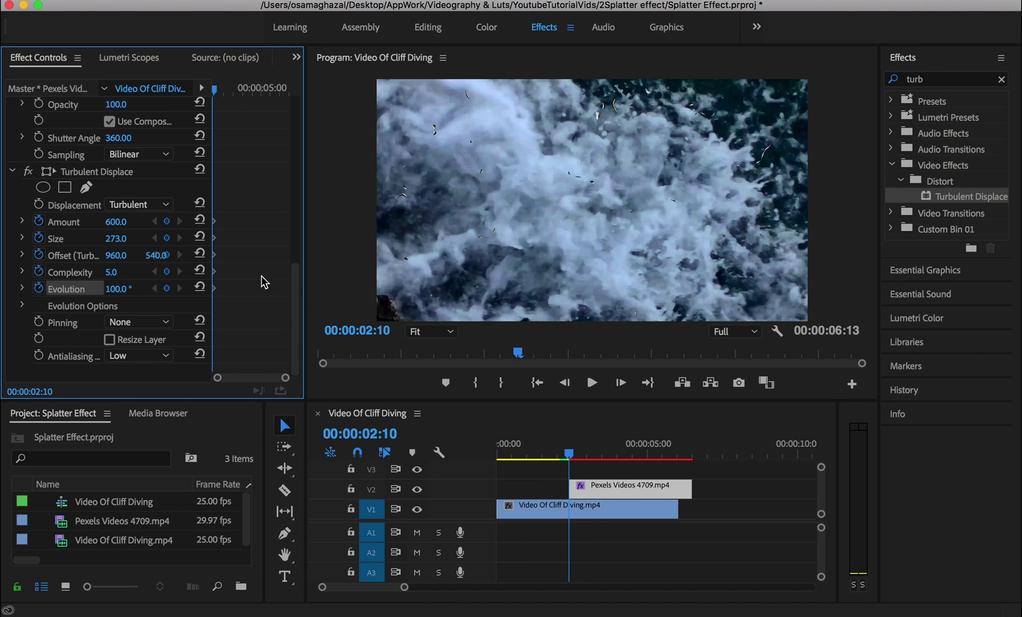
scroll(261, 275, "up", 5)
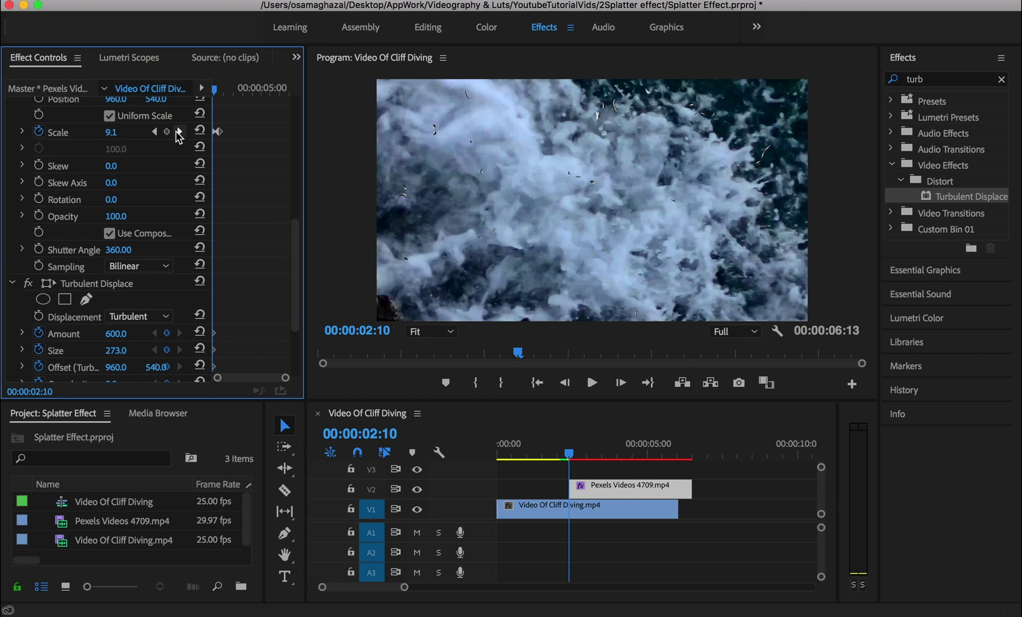
left_click(179, 132)
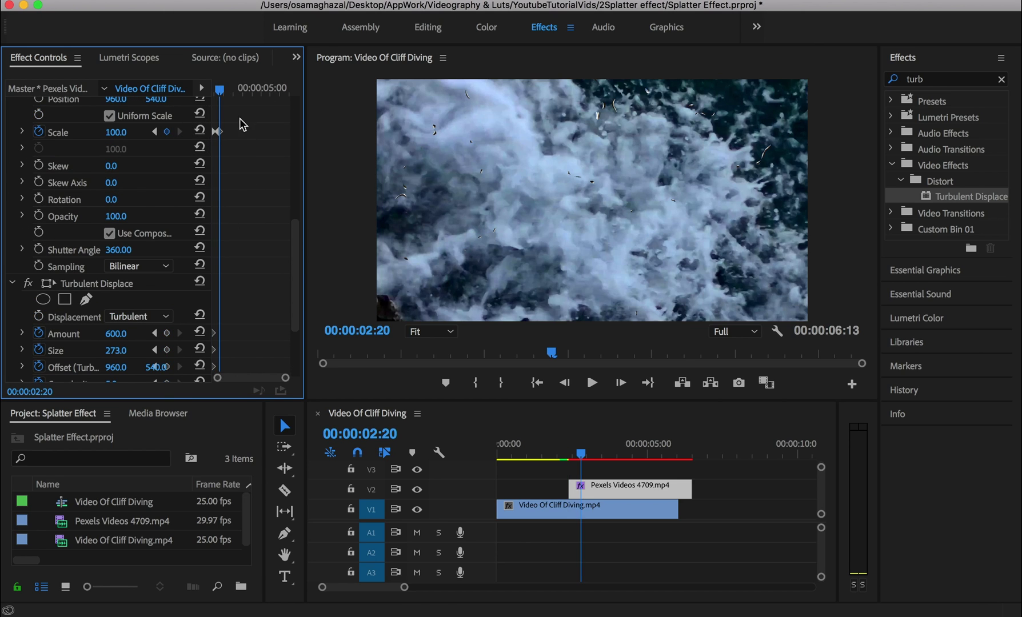
scroll(240, 188, "down", 5)
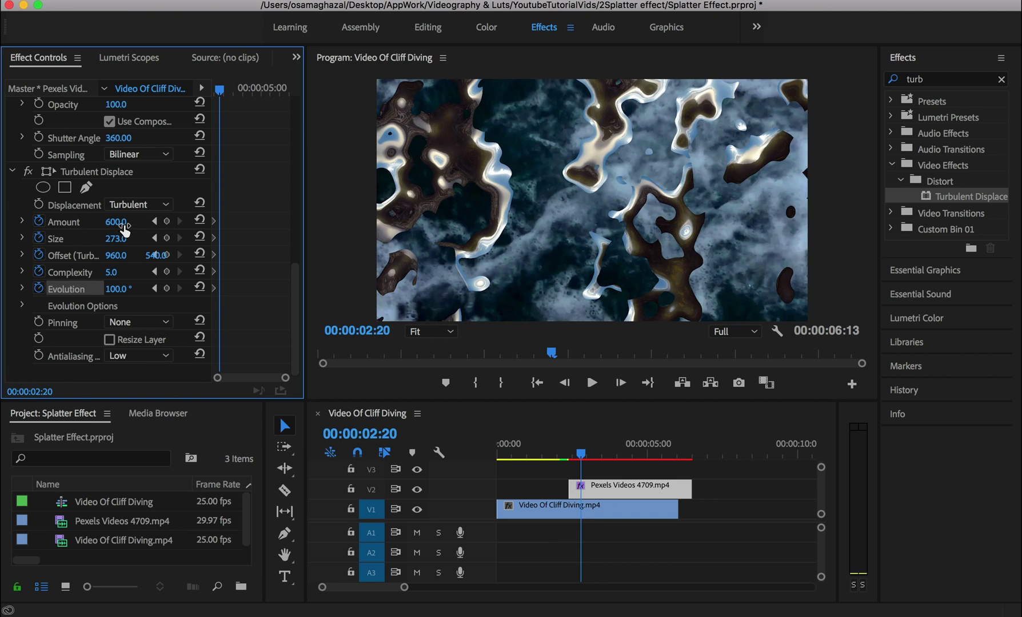
At 02:20, set Amount to 0 and Size to 2, and add an Offset keyframe.
left_click(121, 222)
type("0")
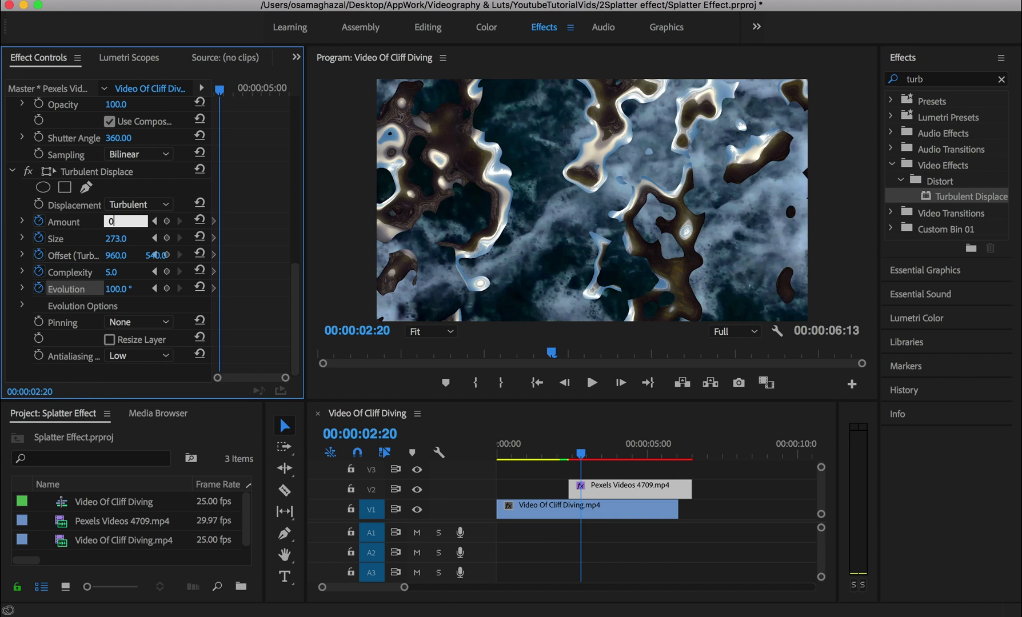
key("Return")
type("2")
key("Return")
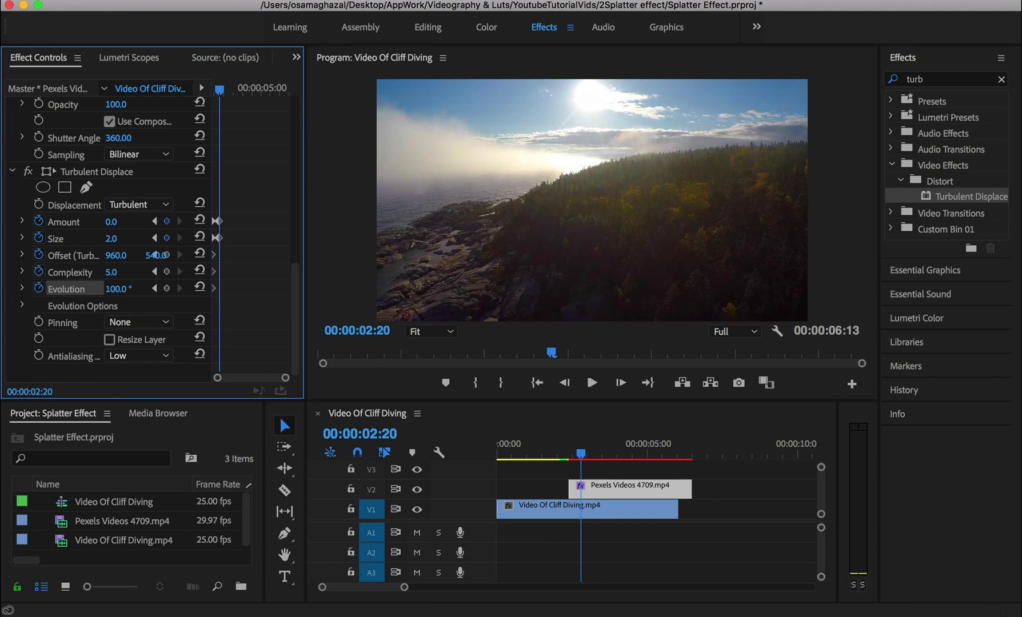
left_click(118, 256)
left_click(201, 255)
Set Complexity to 1 and Evolution to 0° at 02:20.
left_click(115, 272)
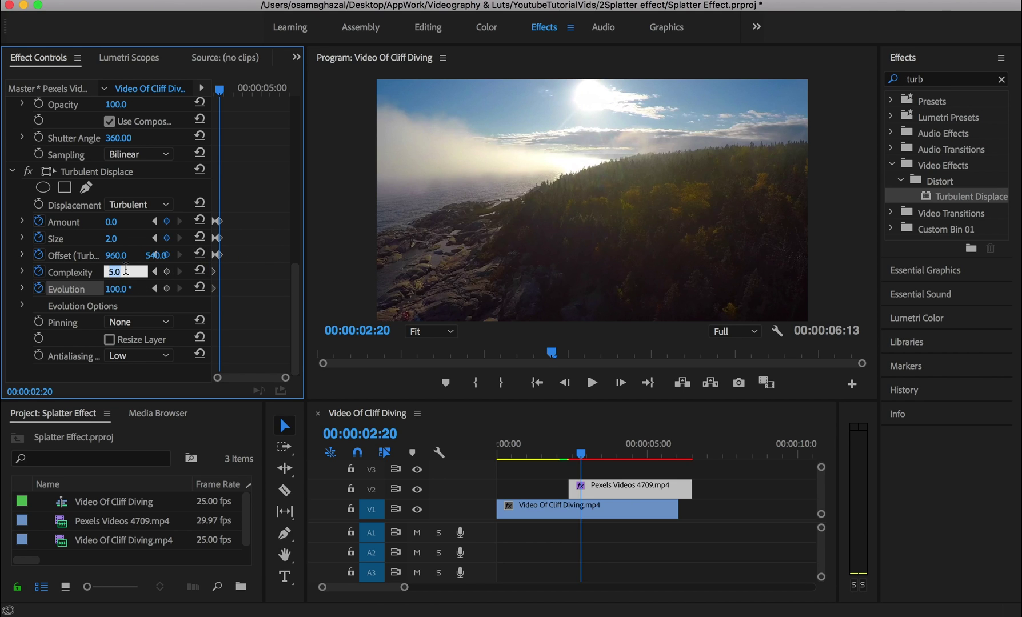
type("1")
key("Return")
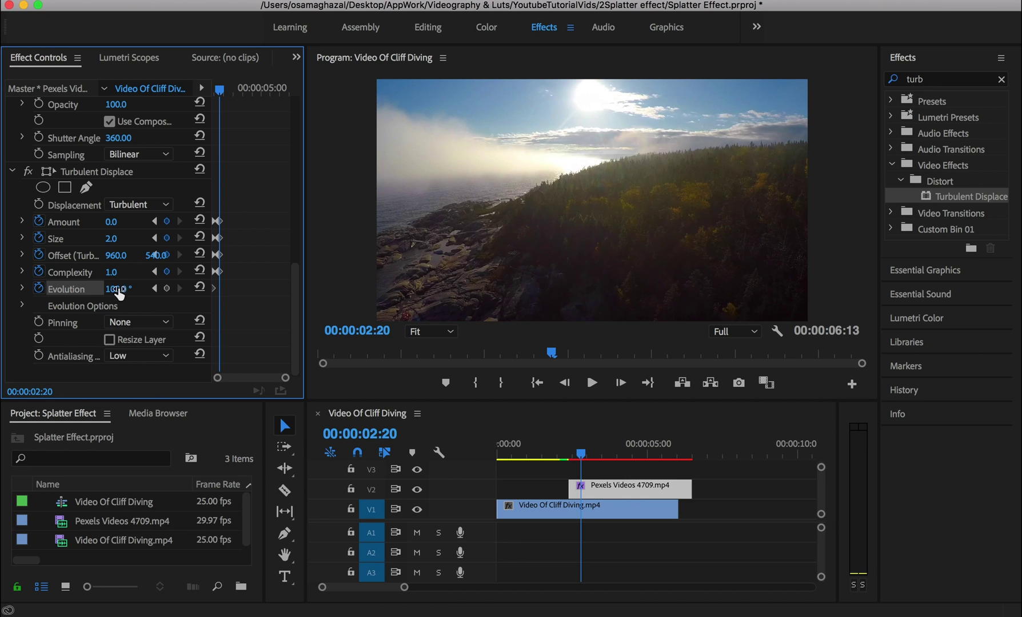
left_click(130, 286)
type("0")
key("Return")
Switch the selected Scale and Turbulent Displace keyframes to Bezier temporal interpolation.
scroll(263, 252, "up", 4)
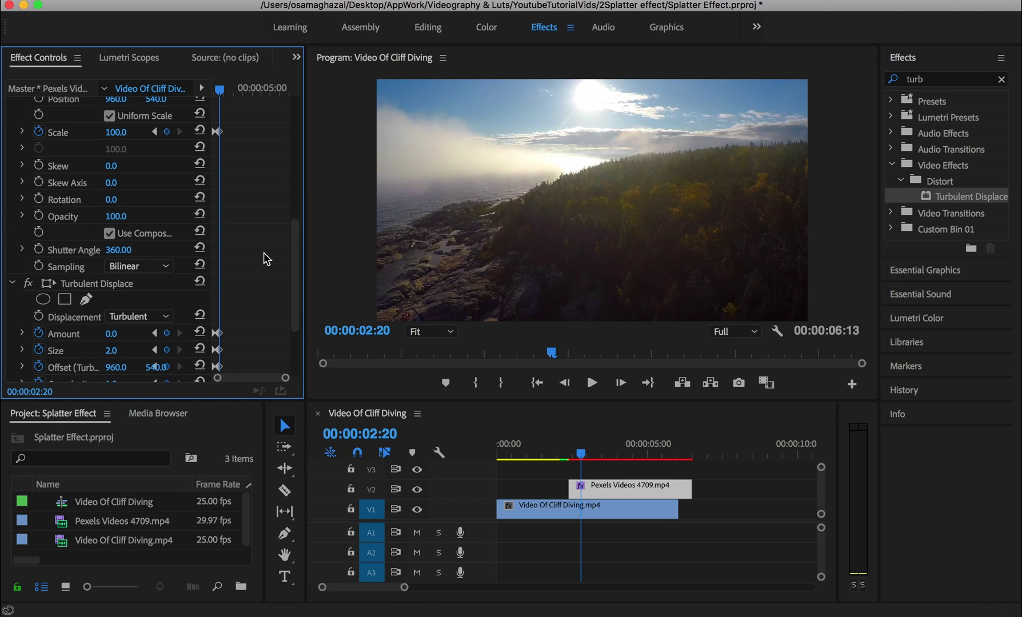
scroll(175, 372, "down", 1)
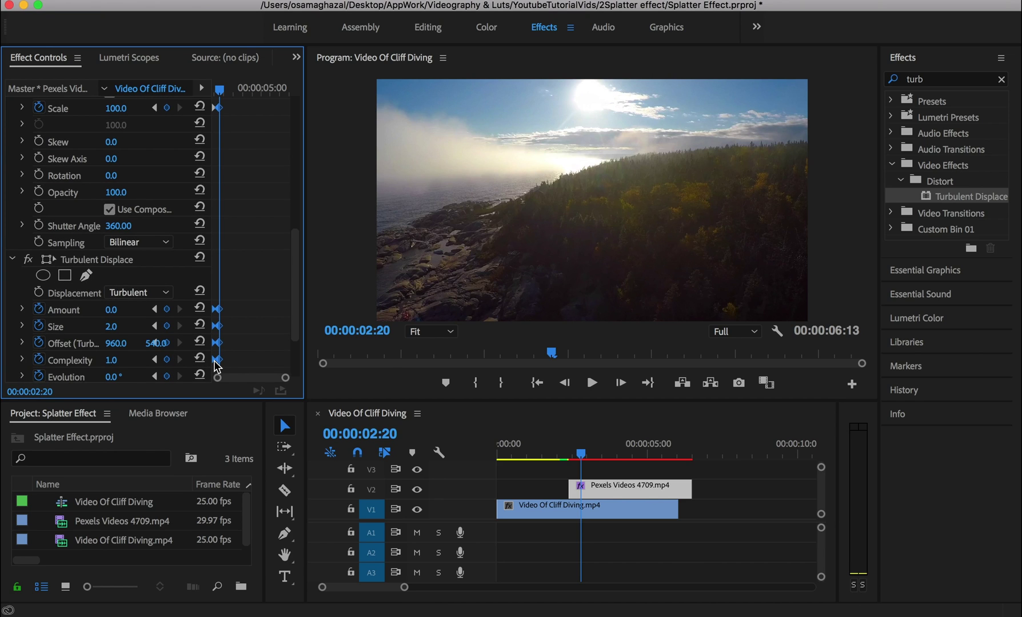
right_click(217, 360)
mouse_move(274, 498)
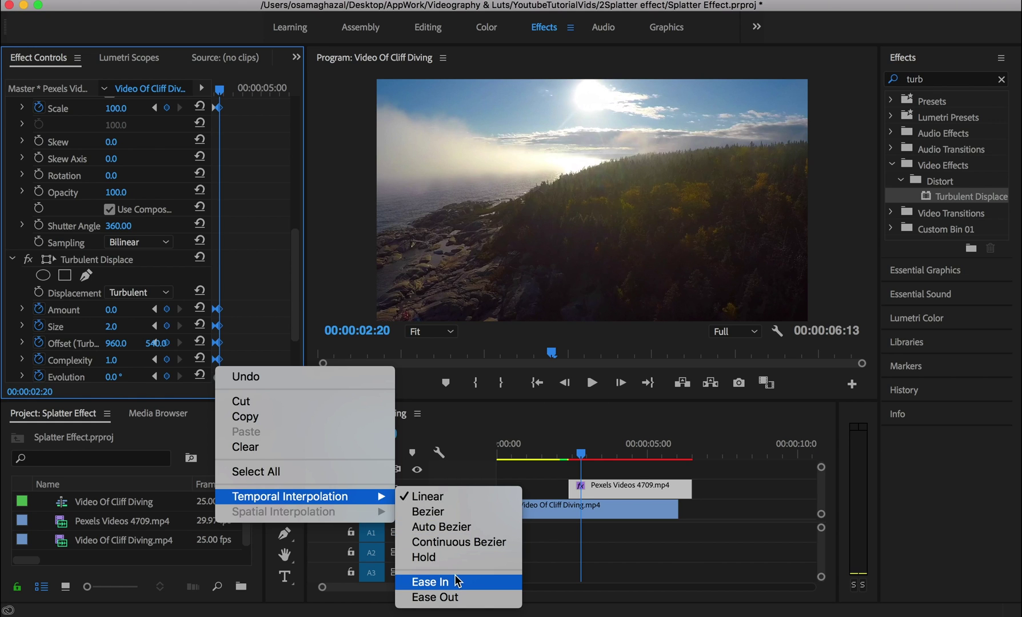
left_click(448, 513)
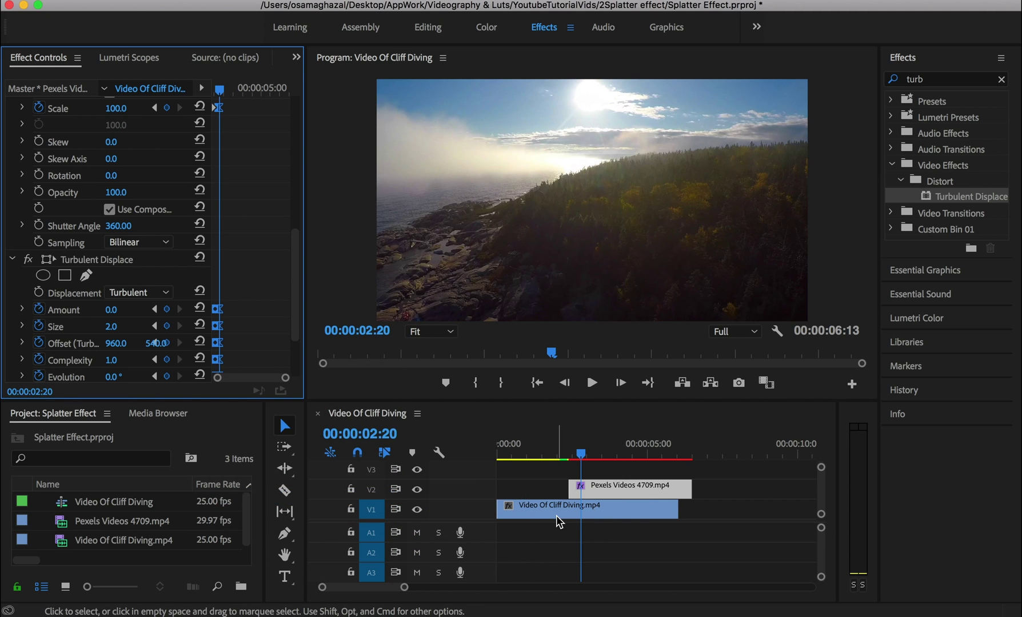
Set the sequence out point at 00:00:04:01.
left_click(568, 443)
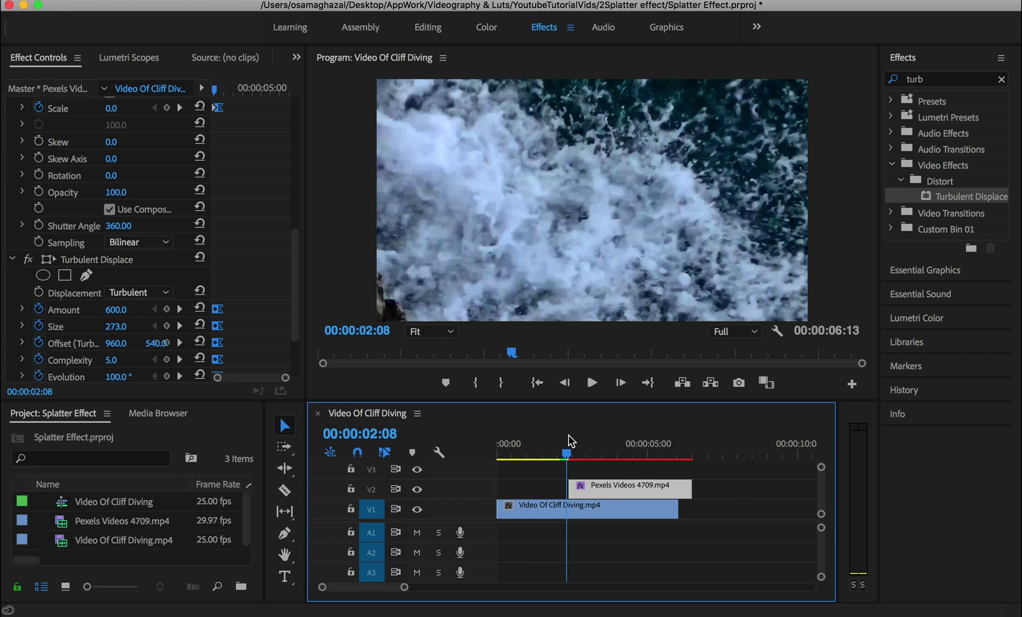
left_click(695, 449)
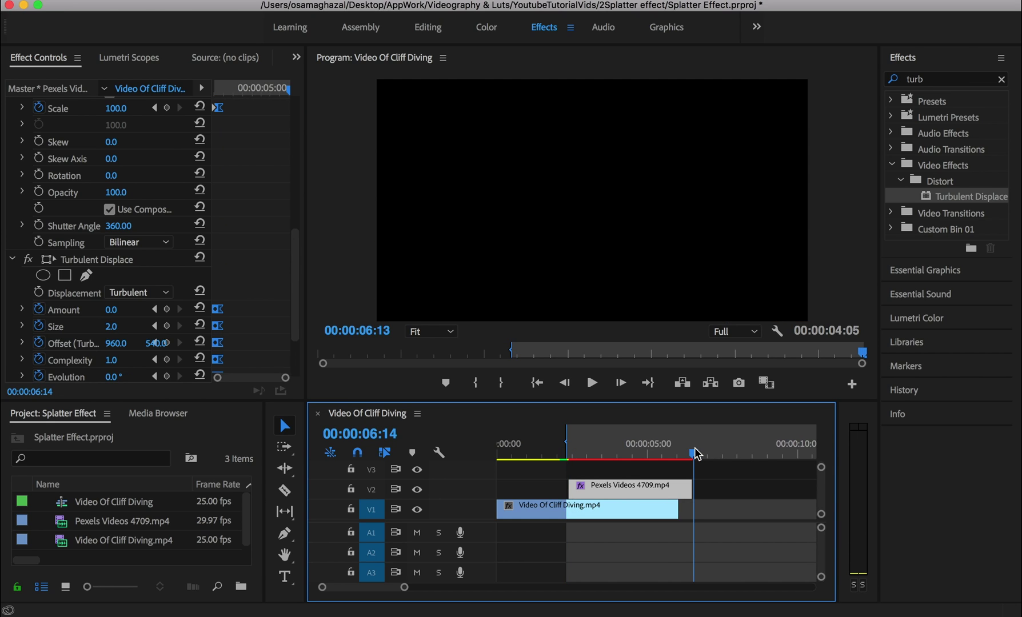
left_click(619, 445)
key("o")
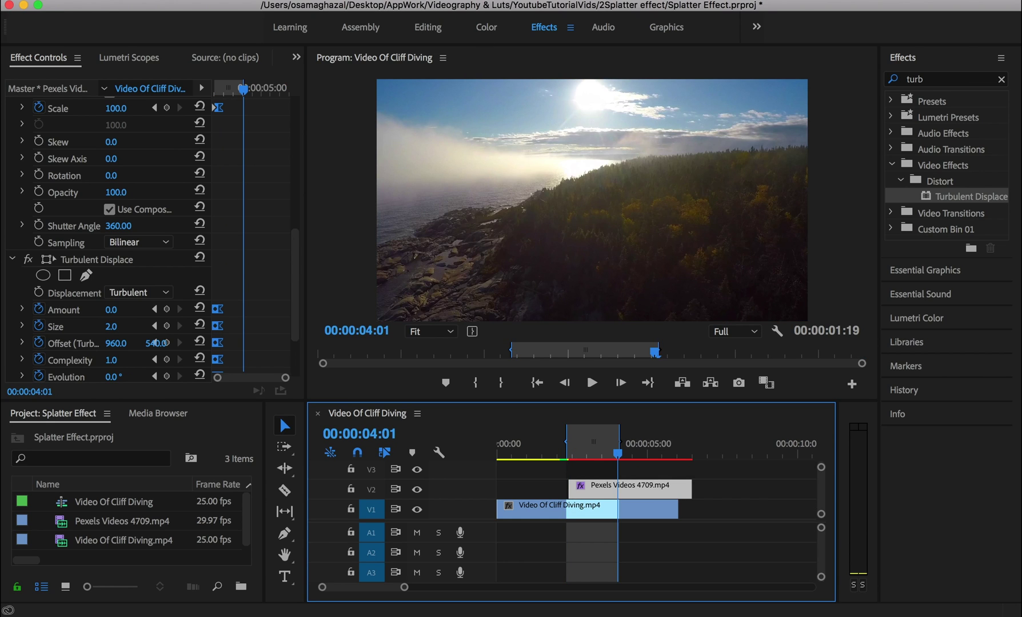
Render In to Out from the Sequence menu and play the transition from its start.
left_click(257, 1)
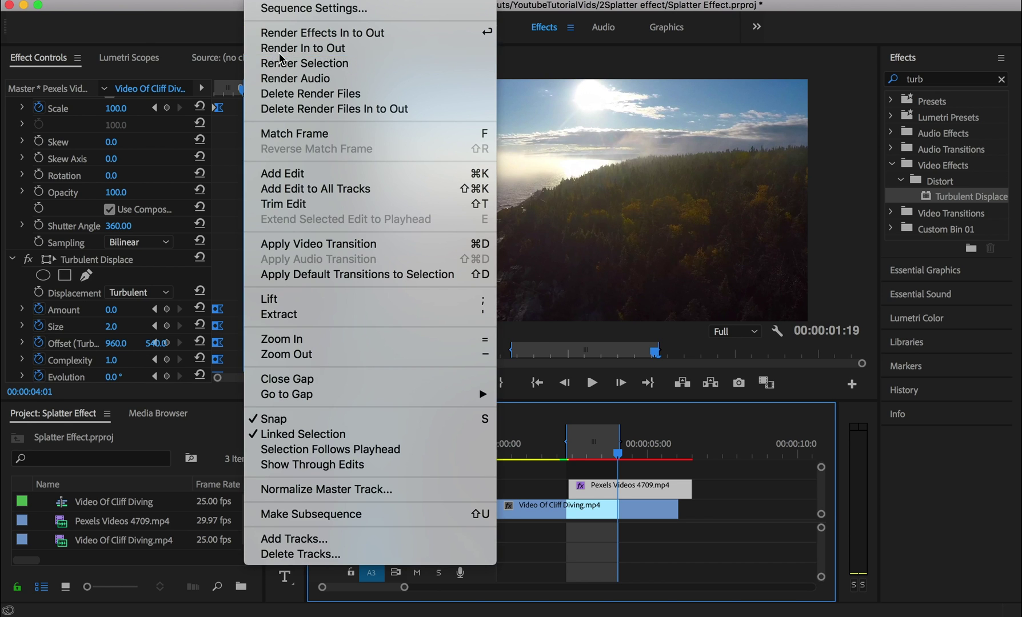
left_click(279, 52)
left_click_drag(589, 454, 559, 453)
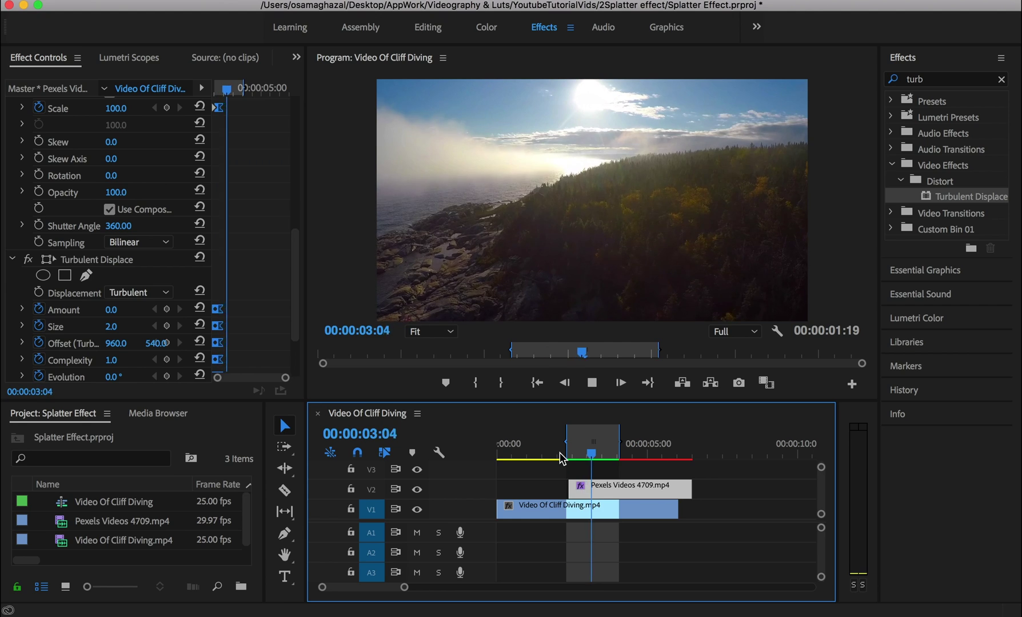
key("space")
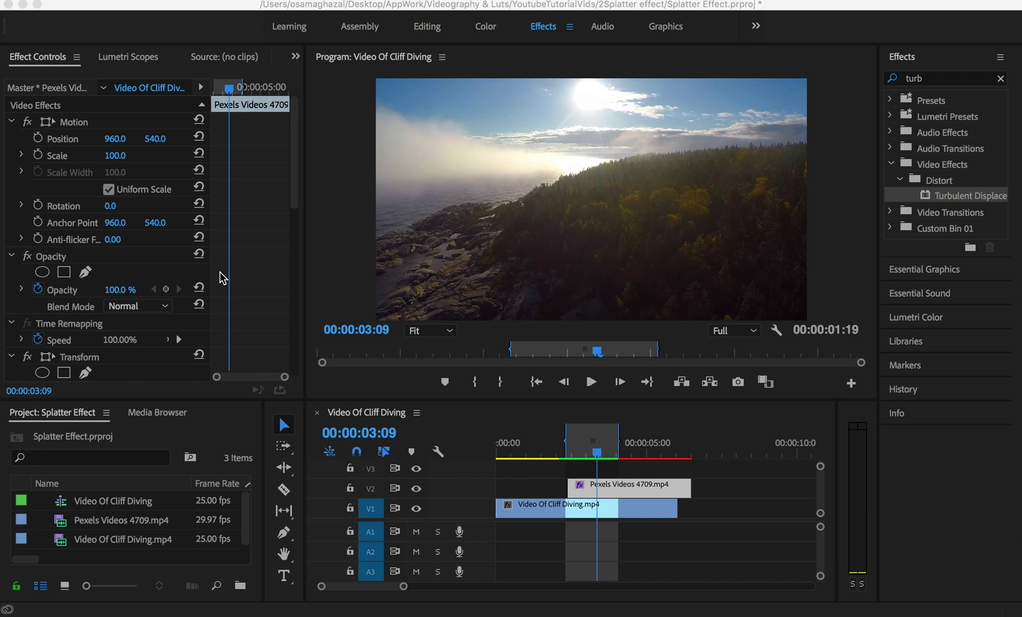
scroll(247, 290, "down", 10)
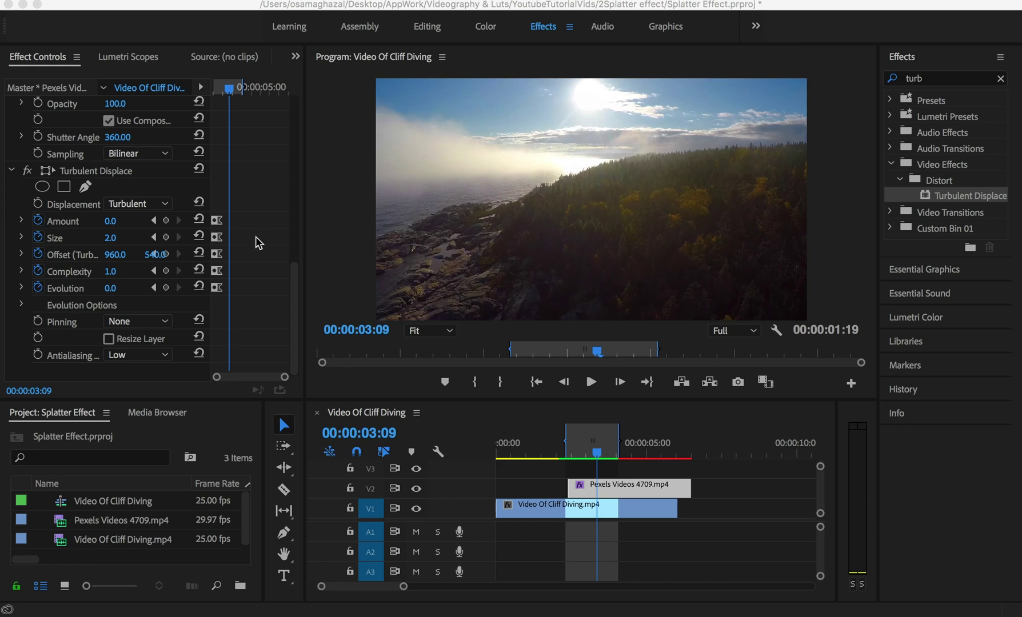
left_click(163, 208)
left_click(158, 203)
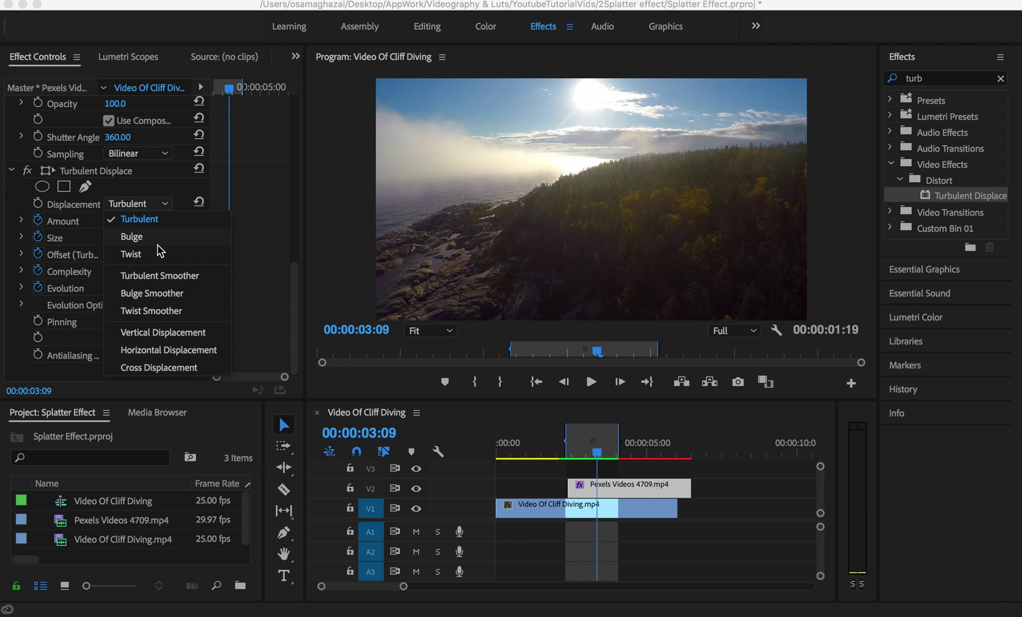
left_click(263, 266)
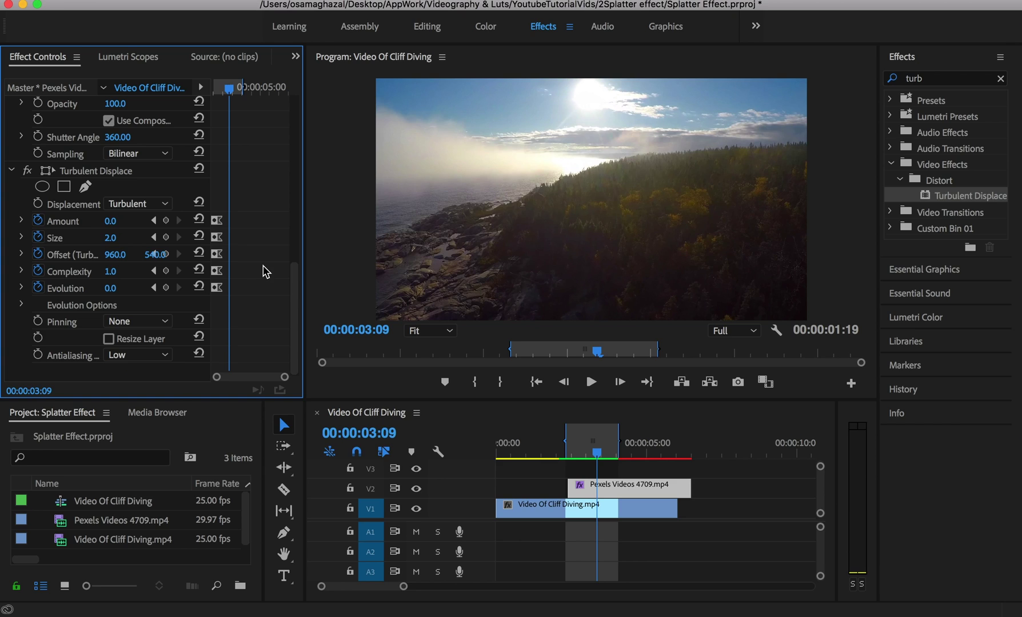